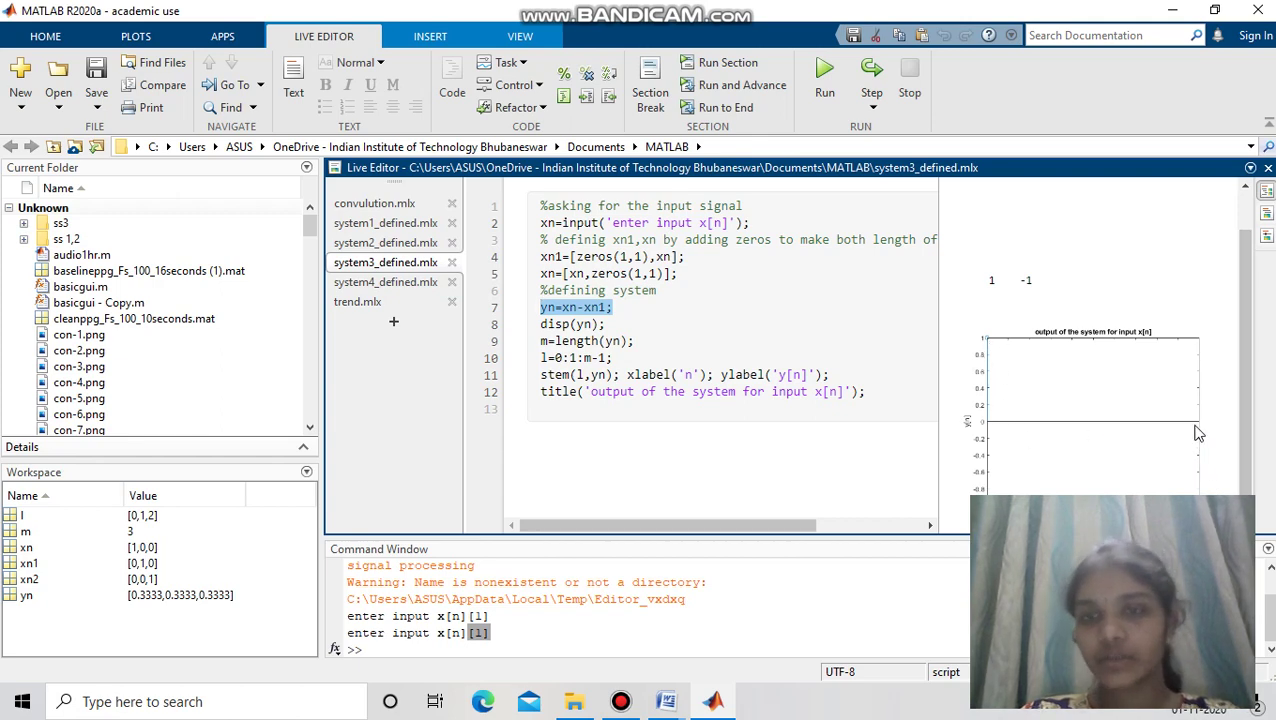
# Step: Switch to system4_defined.mlx and highlight the line 7 equation yn=1/2*xn-1/2*xn2
pyautogui.click(423, 285)
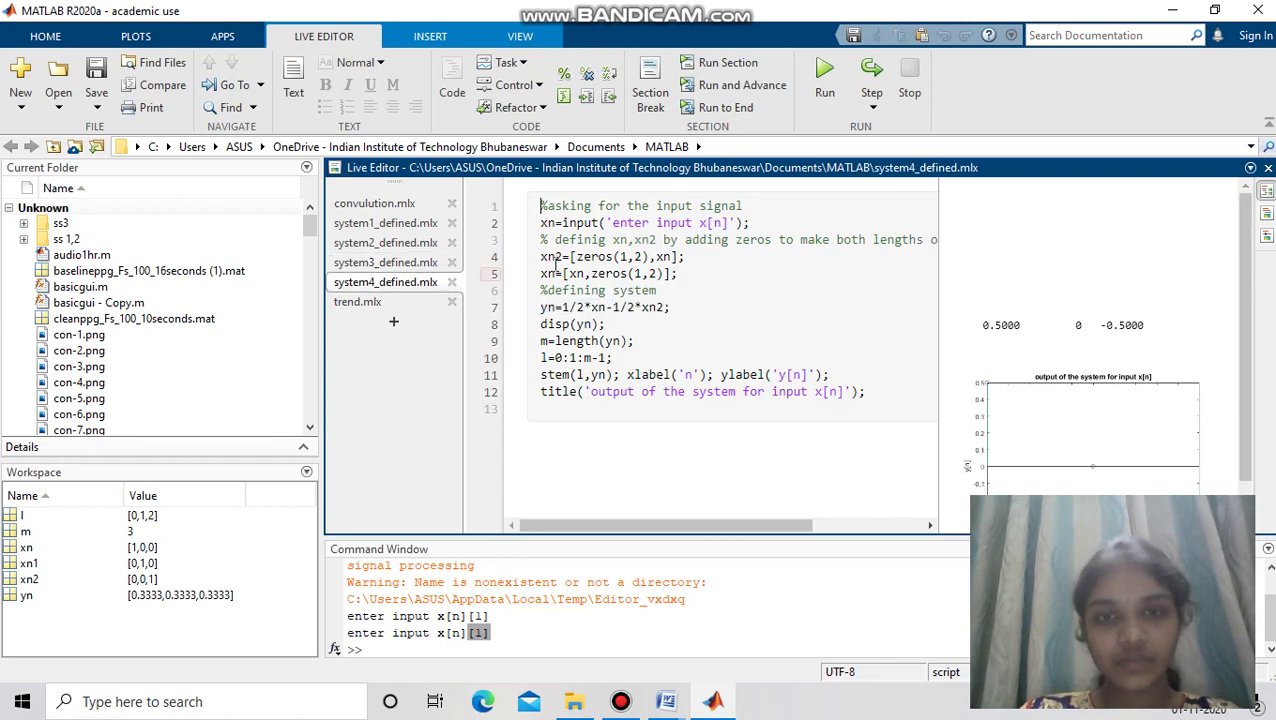
pyautogui.moveTo(538, 307); pyautogui.dragTo(933, 315)
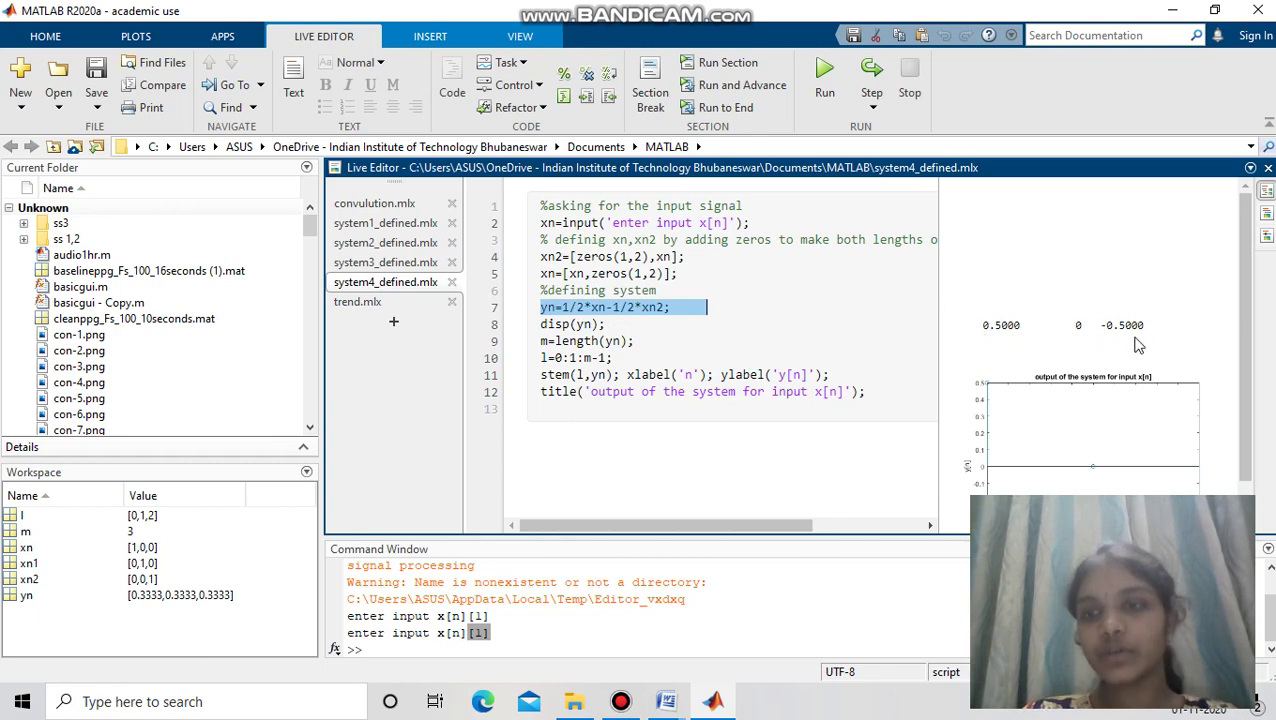
pyautogui.moveTo(1250, 323); pyautogui.dragTo(1231, 387)
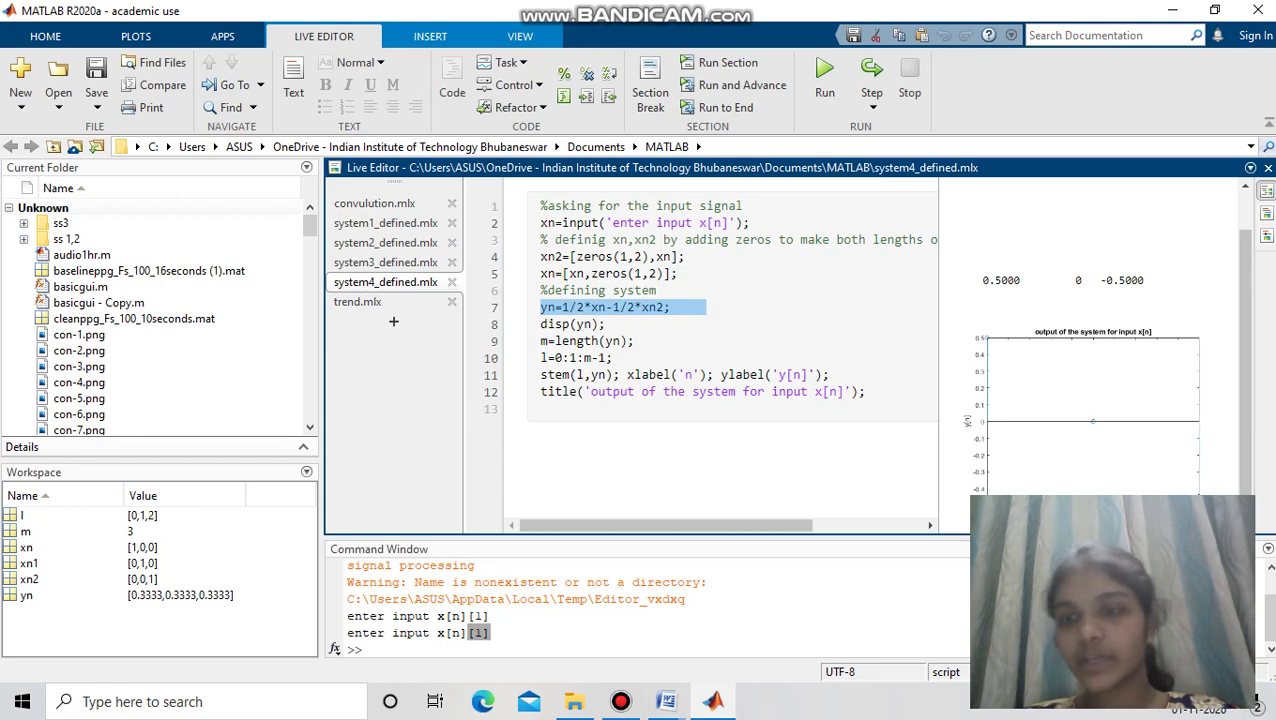
# Step: Clear the equation highlight and bring the Experiment no-4 Word report forward
pyautogui.click(856, 450)
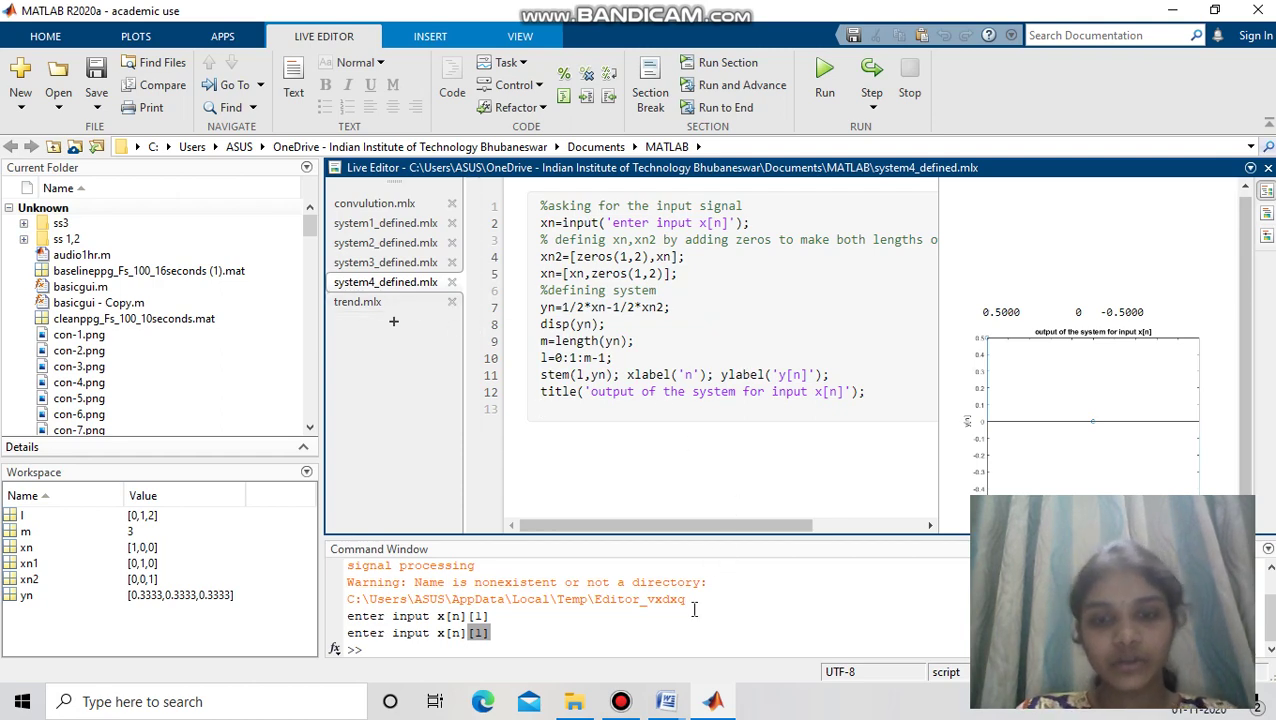
pyautogui.moveTo(666, 700)
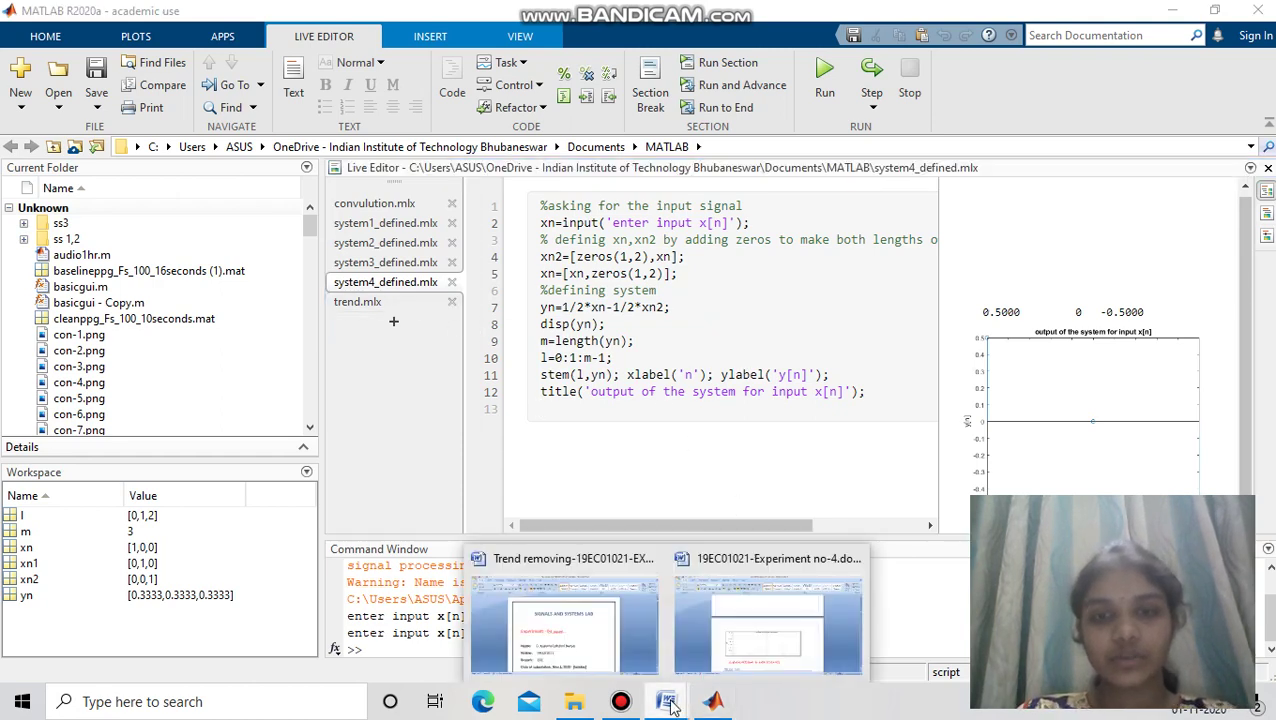
pyautogui.click(744, 658)
# Step: Review the convolution code, marking the imported data file name and the yn=con(xn,hn); line
pyautogui.moveTo(1270, 255); pyautogui.dragTo(1266, 345)
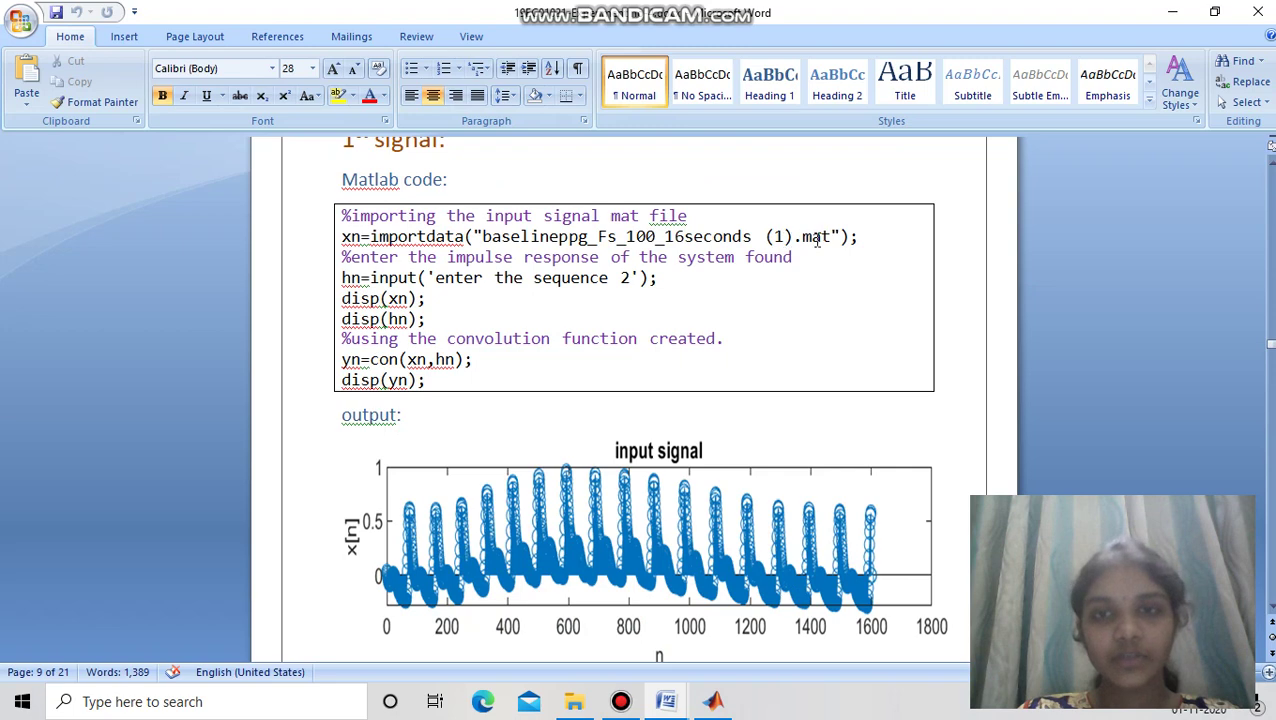
pyautogui.moveTo(786, 237); pyautogui.dragTo(508, 238)
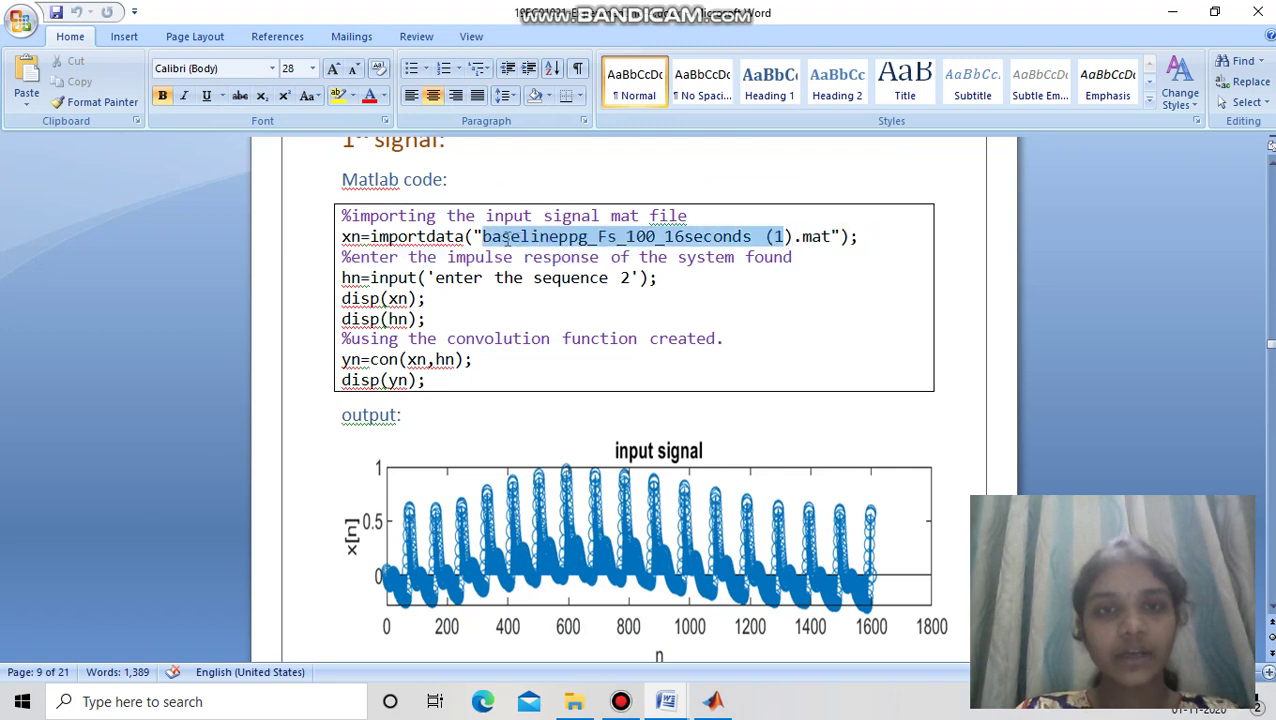
pyautogui.click(683, 292)
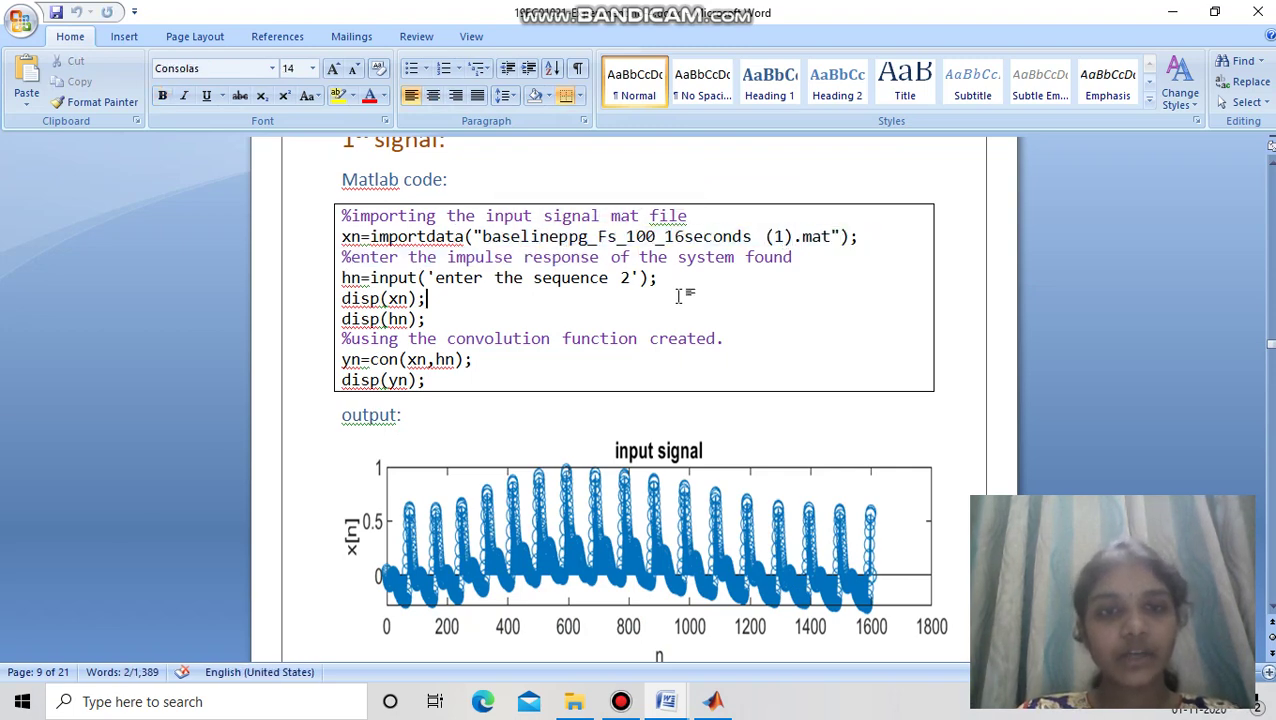
pyautogui.moveTo(474, 367); pyautogui.dragTo(342, 369)
pyautogui.click(545, 362)
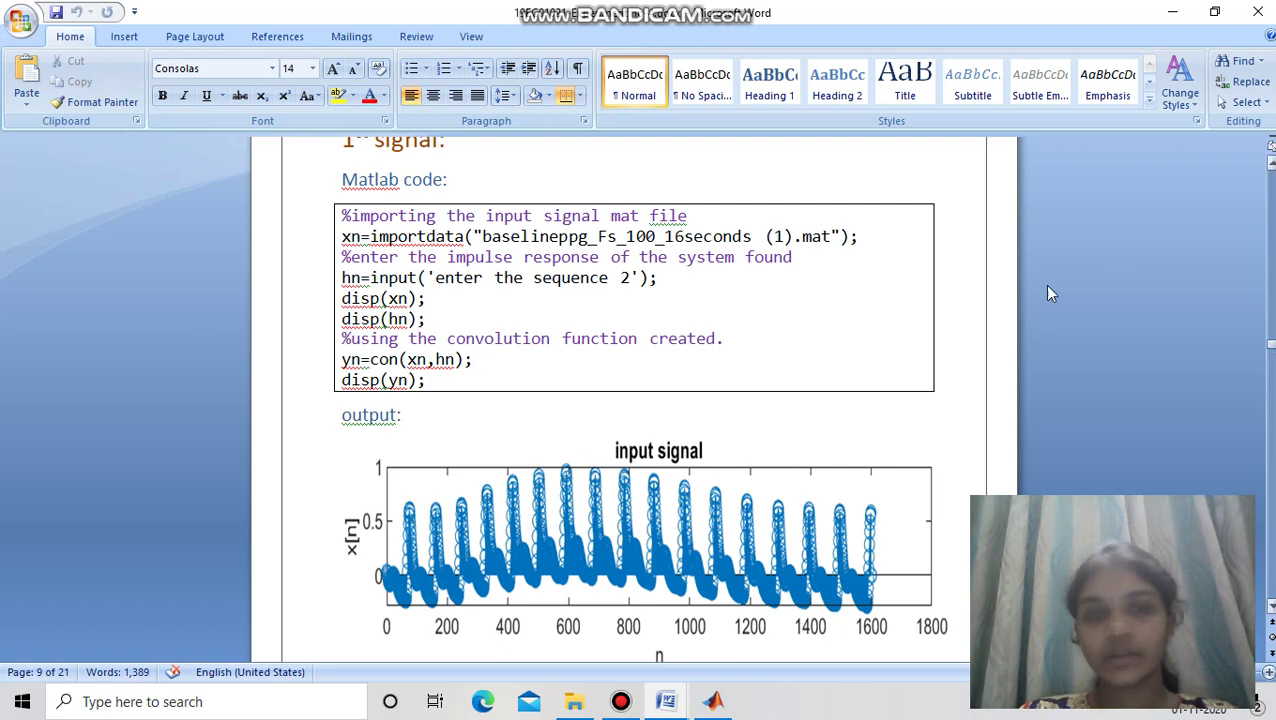
# Step: Mark the impulse response input line, review the convolved output plot, and return to MATLAB
pyautogui.moveTo(666, 280); pyautogui.dragTo(456, 280)
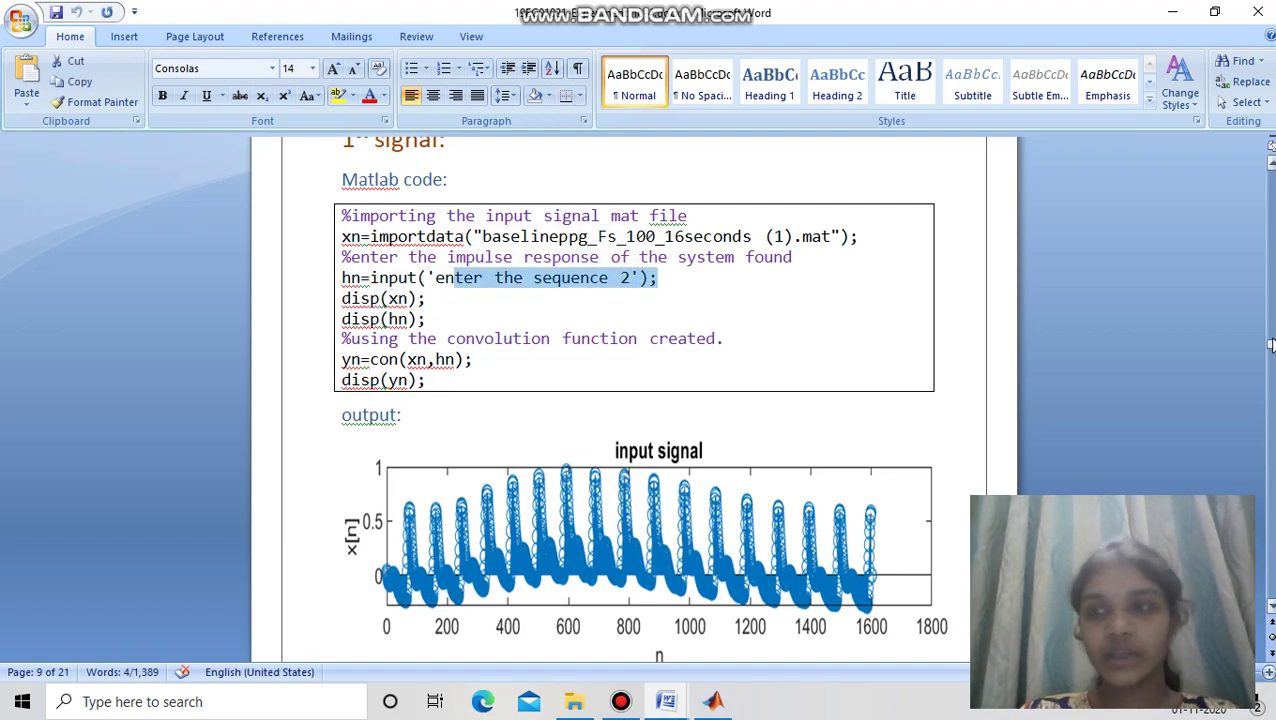
pyautogui.moveTo(1270, 348); pyautogui.dragTo(1270, 362)
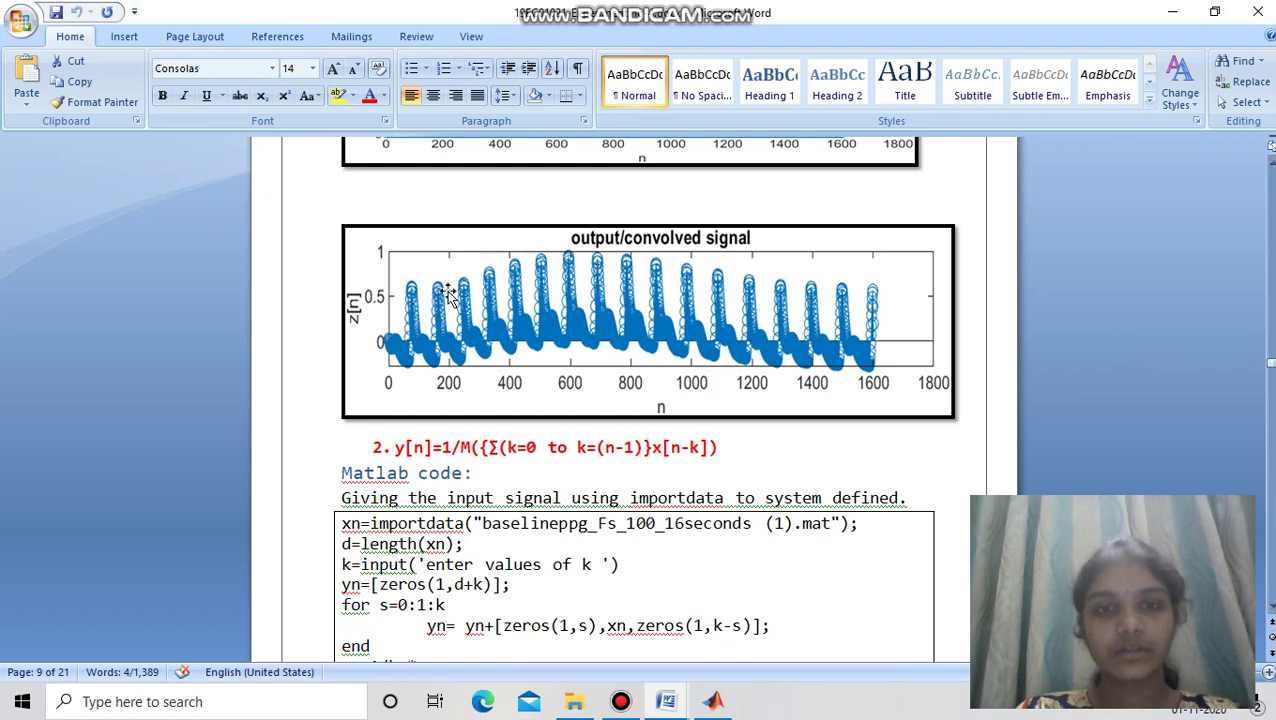
pyautogui.click(484, 300)
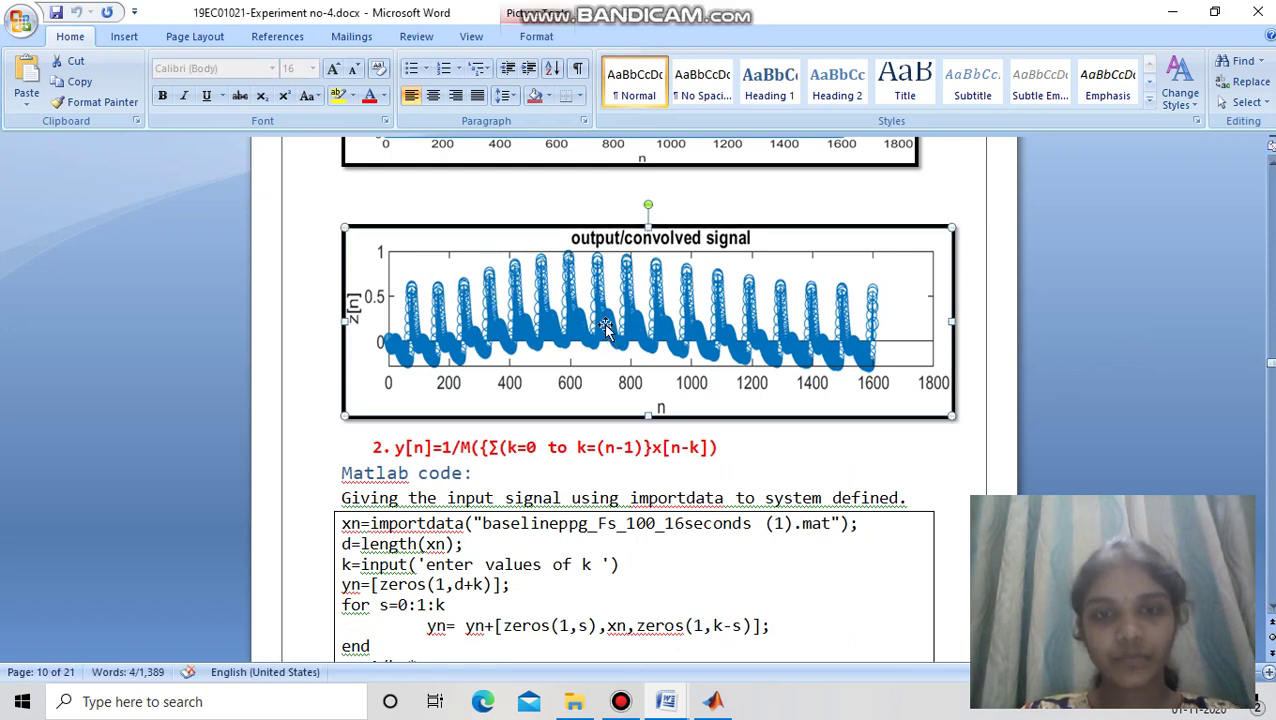
pyautogui.moveTo(1270, 360); pyautogui.dragTo(1270, 366)
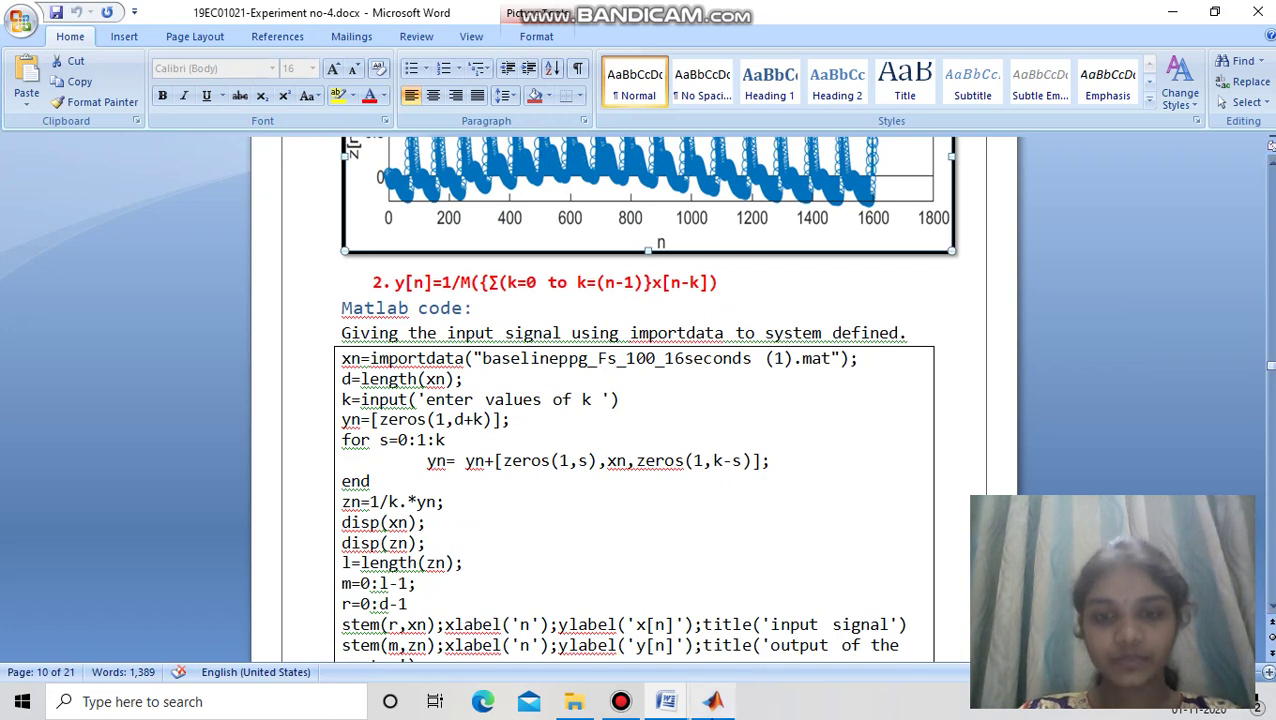
pyautogui.click(713, 701)
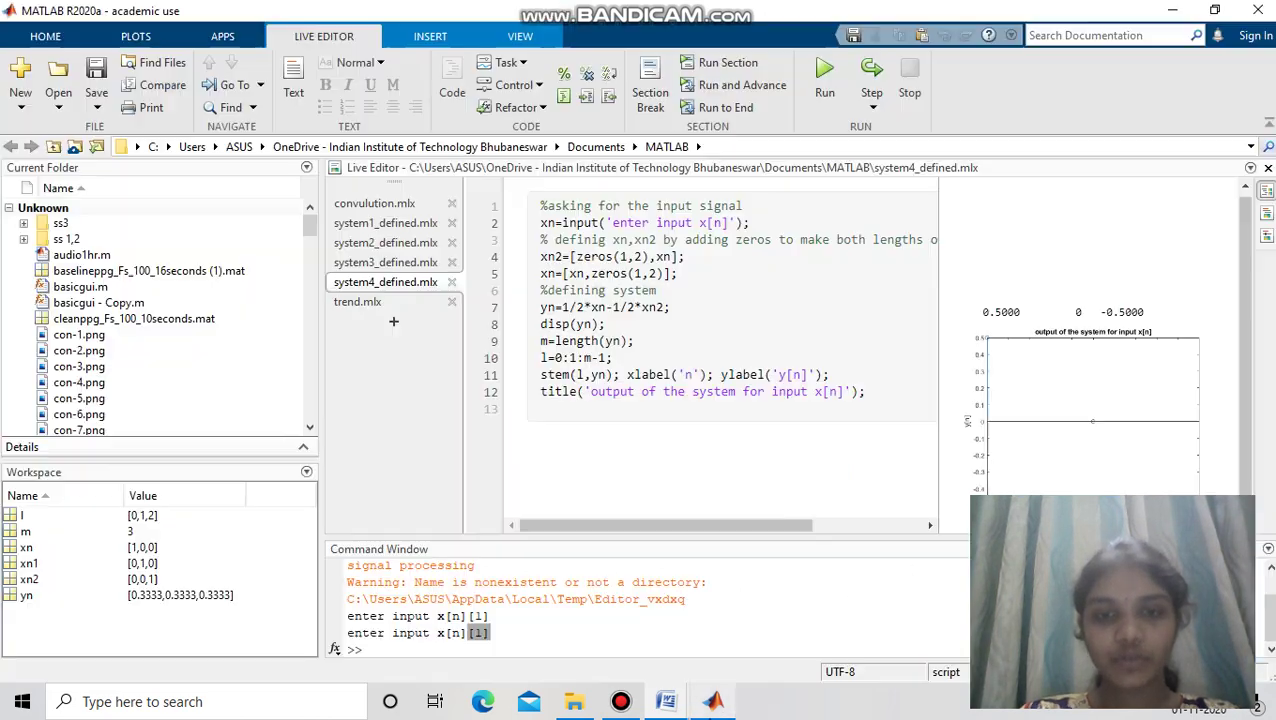
# Step: Show system2_defined.mlx and highlight the ppg_awgn_20db_Fs_100_10seconds.mat file name on line 2
pyautogui.click(408, 244)
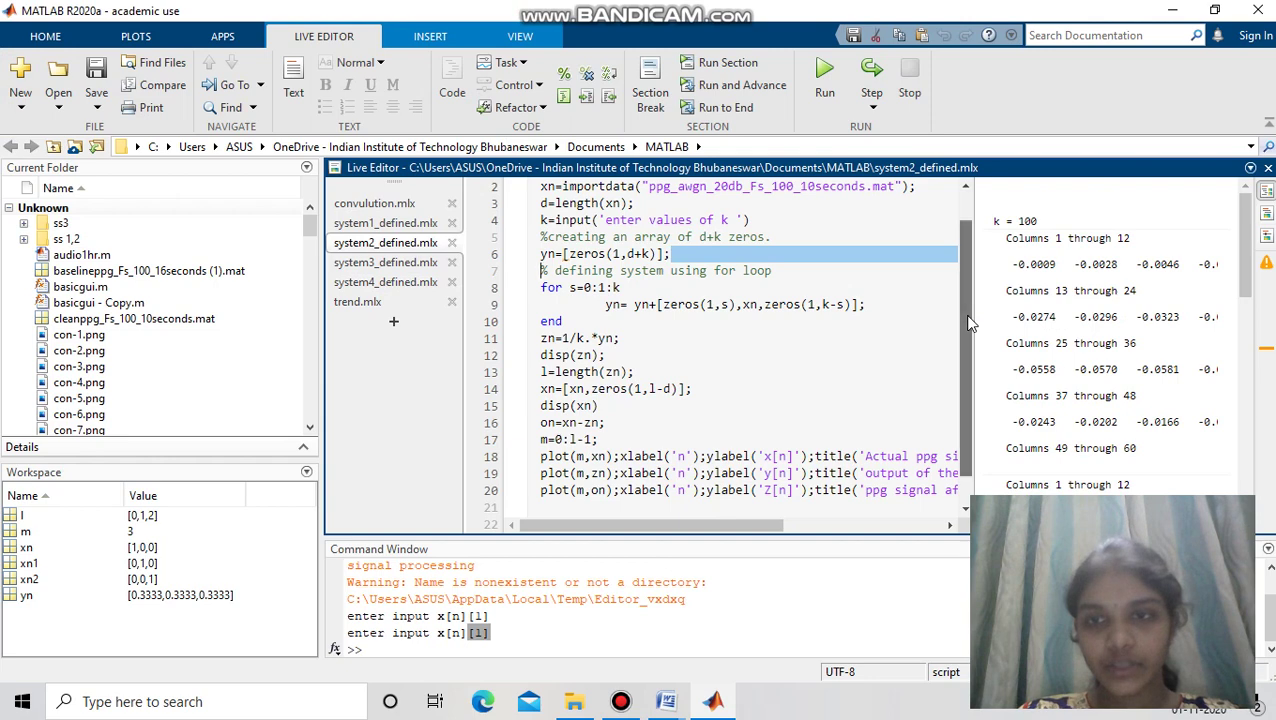
pyautogui.scroll(1, 966, 316)
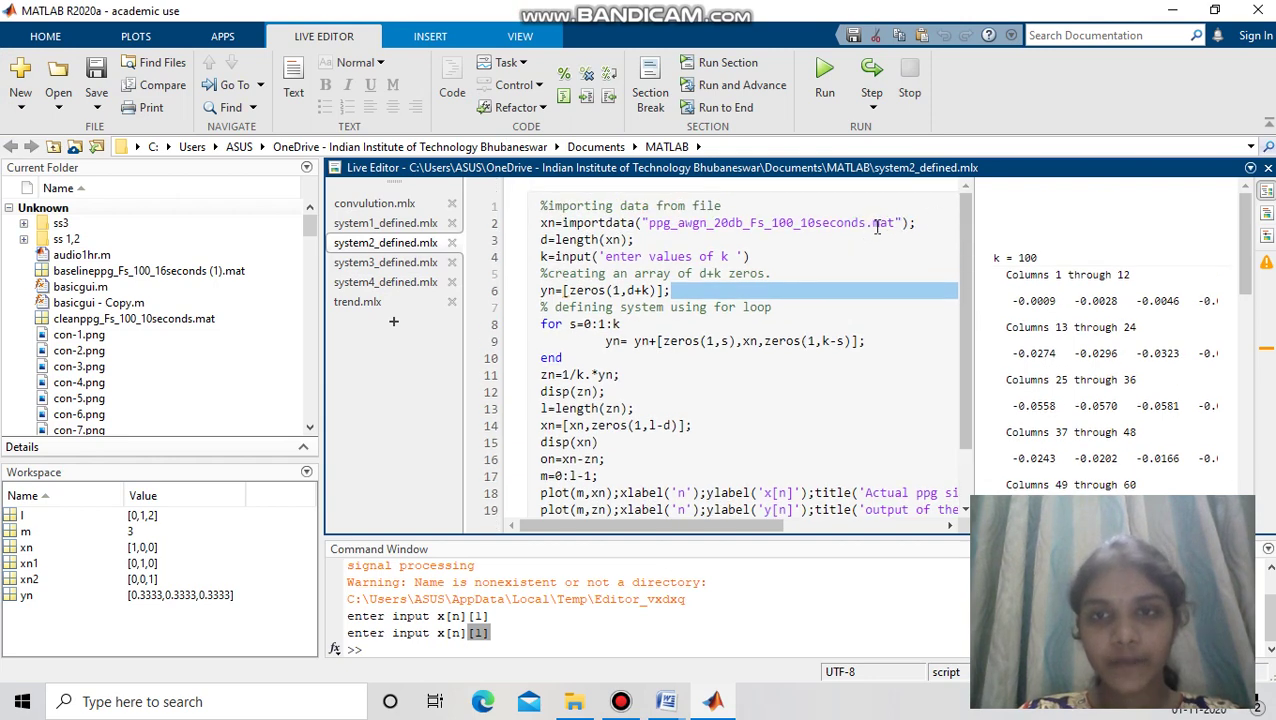
pyautogui.moveTo(875, 228); pyautogui.dragTo(655, 230)
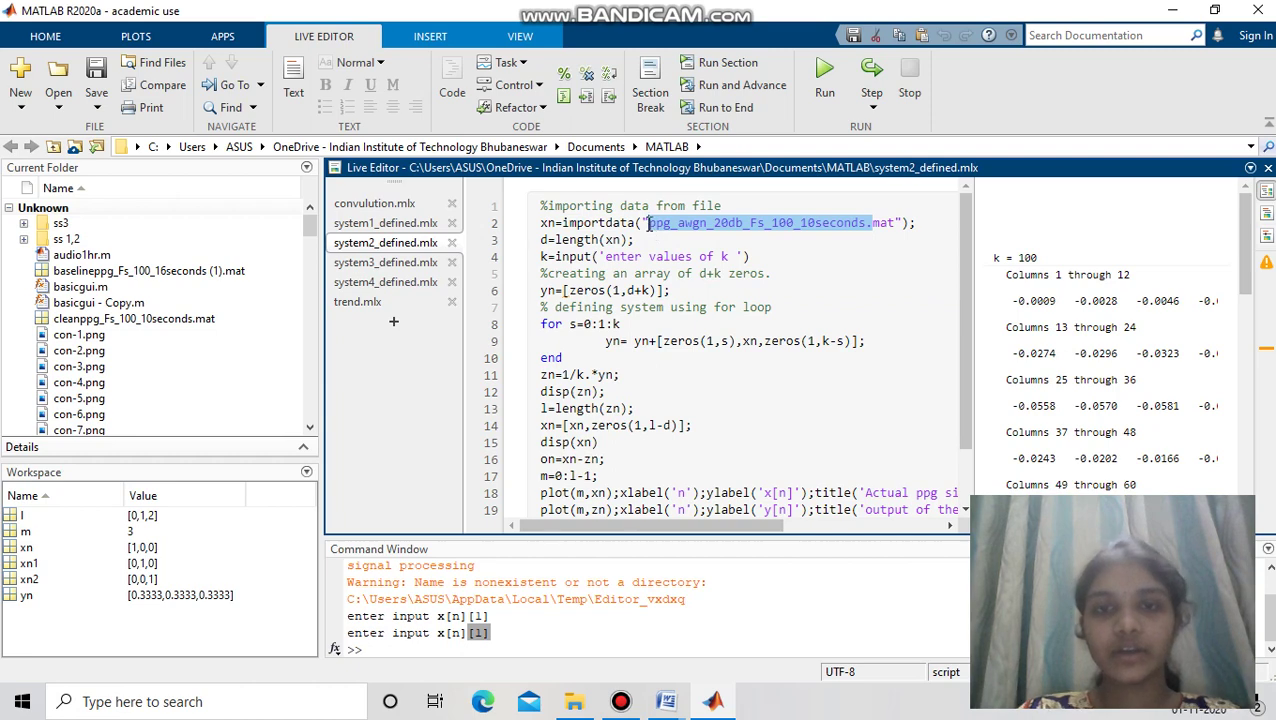
pyautogui.moveTo(966, 275)
pyautogui.mouseDown()
pyautogui.moveTo(970, 289)
pyautogui.moveTo(960, 256)
pyautogui.mouseUp()
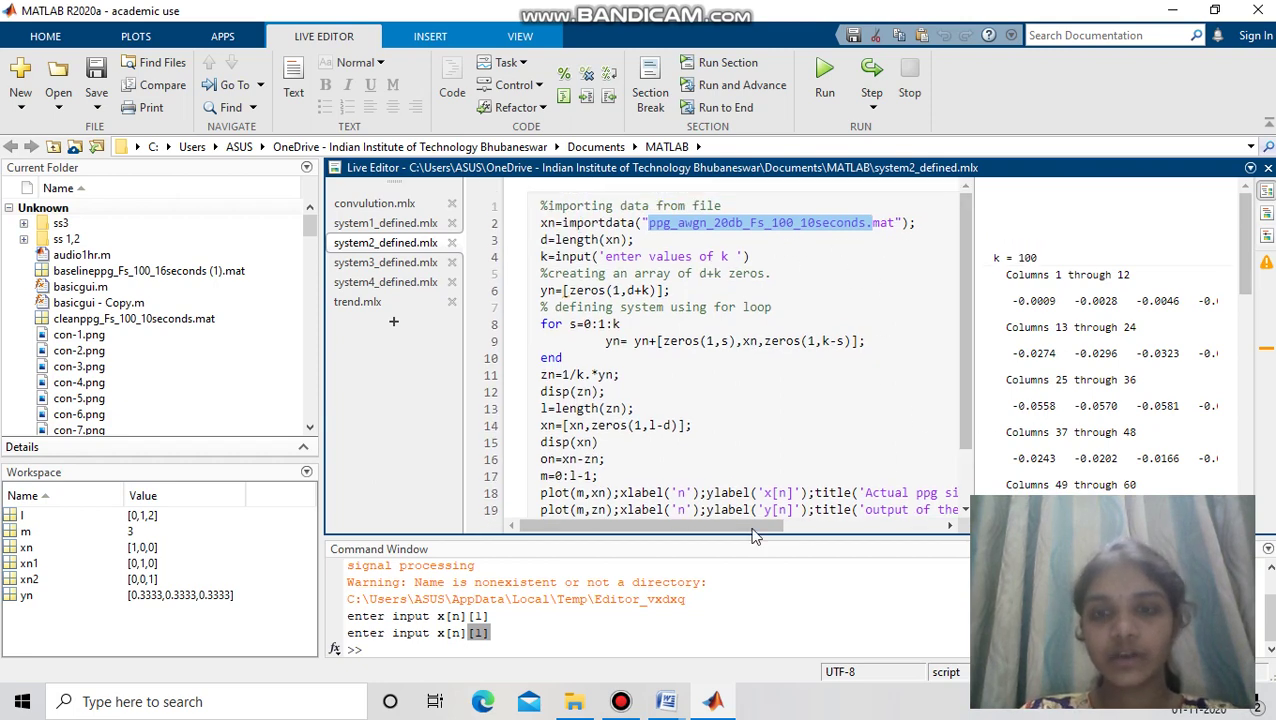
pyautogui.click(665, 701)
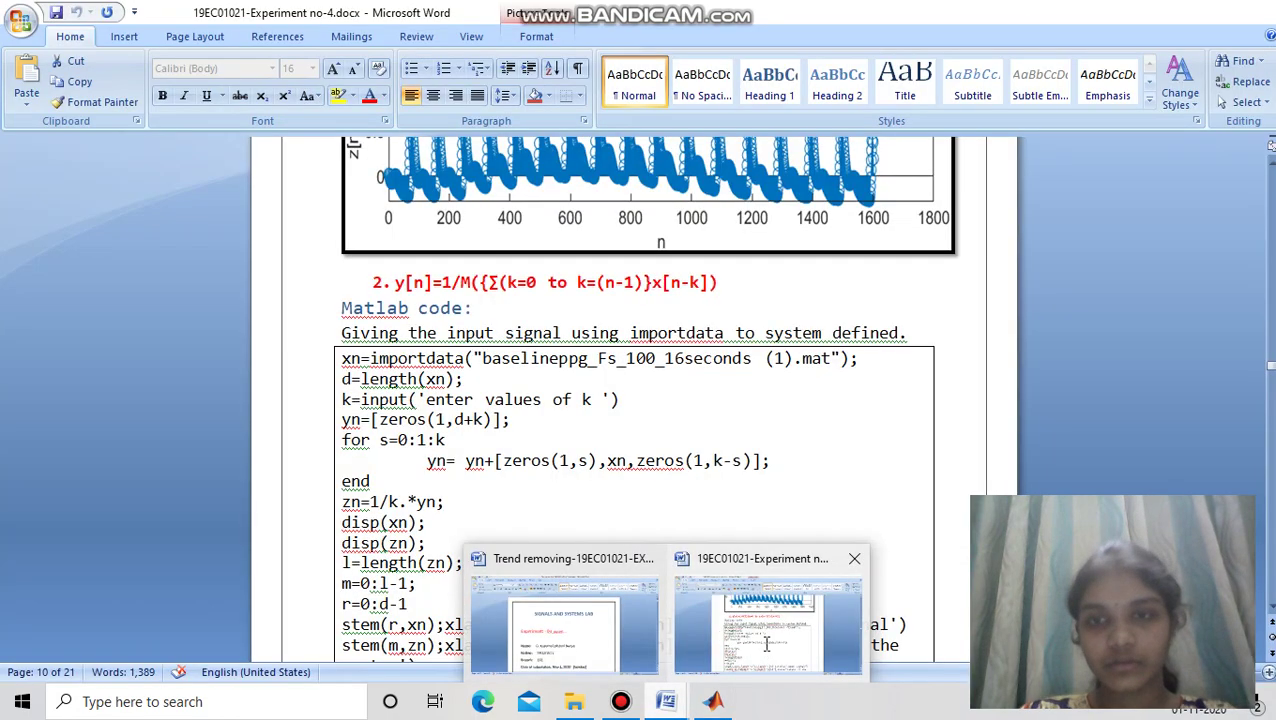
# Step: Scroll the Experiment no-4 report past the system 3 and 4 output plots to page 18
pyautogui.click(767, 651)
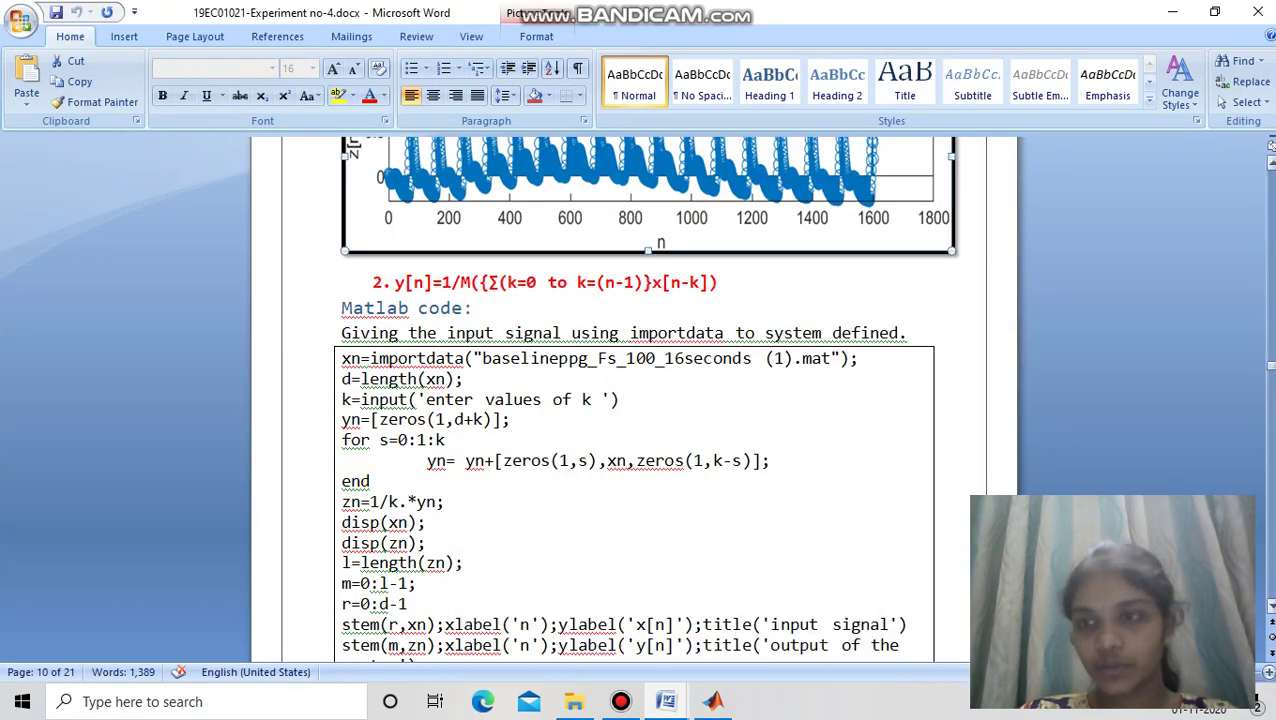
pyautogui.moveTo(1270, 365); pyautogui.dragTo(1270, 418)
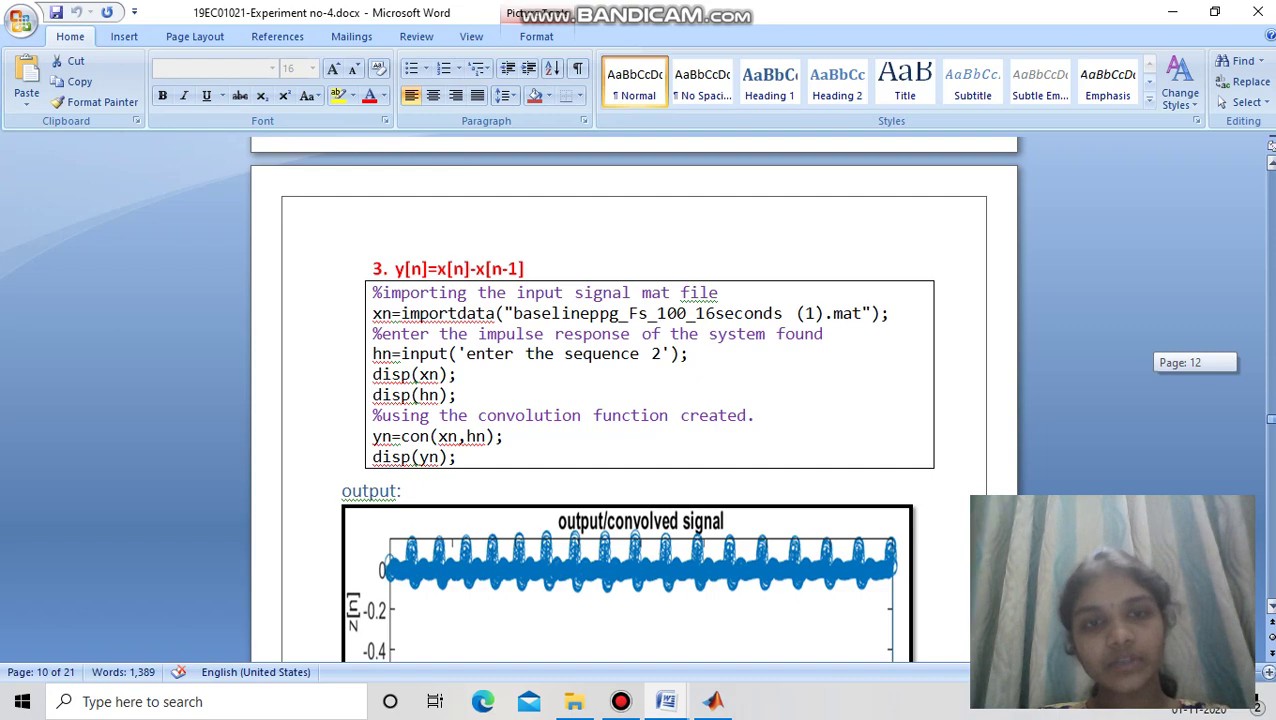
pyautogui.moveTo(1270, 418); pyautogui.dragTo(1270, 422)
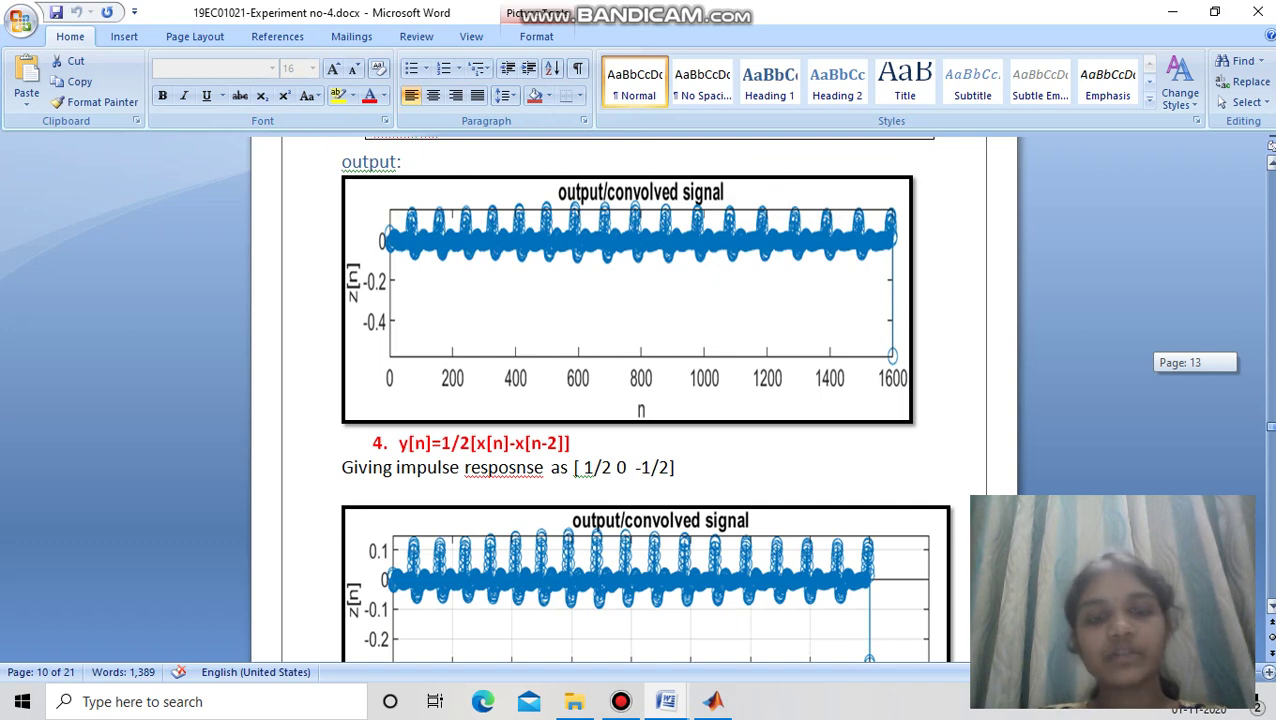
pyautogui.moveTo(1270, 422); pyautogui.dragTo(1270, 424)
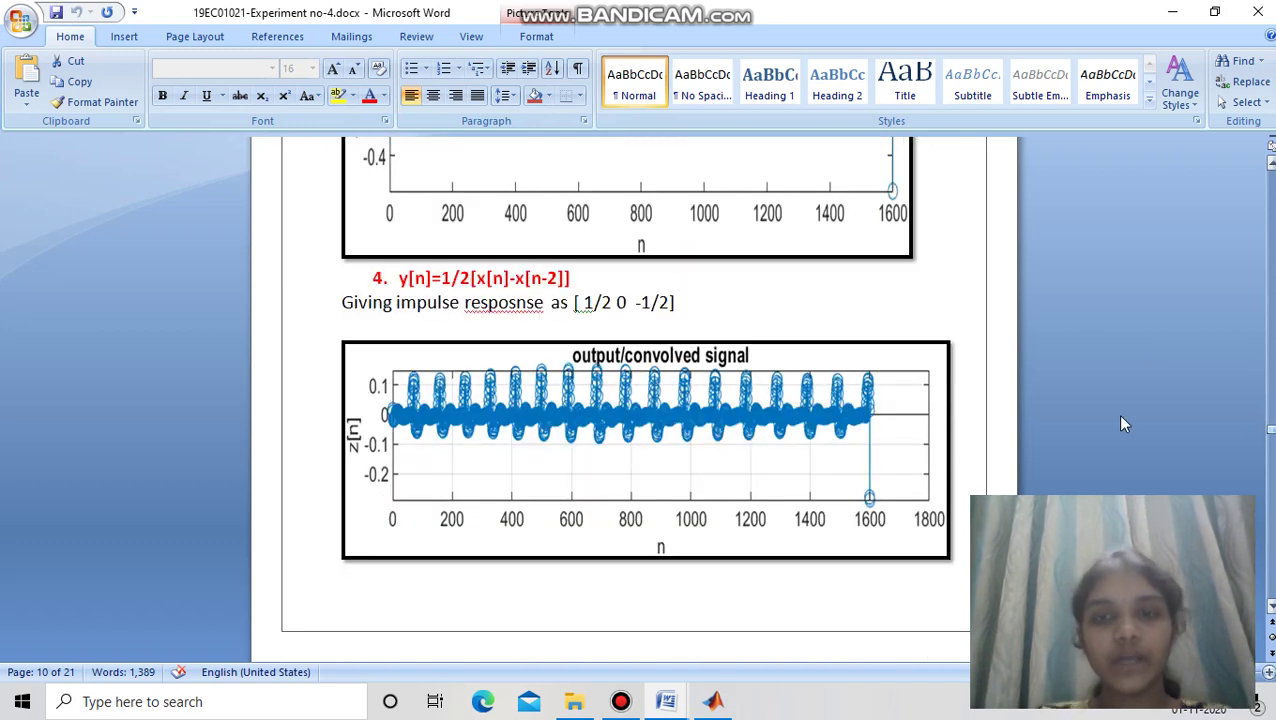
pyautogui.click(800, 445)
pyautogui.moveTo(1270, 432); pyautogui.dragTo(1268, 525)
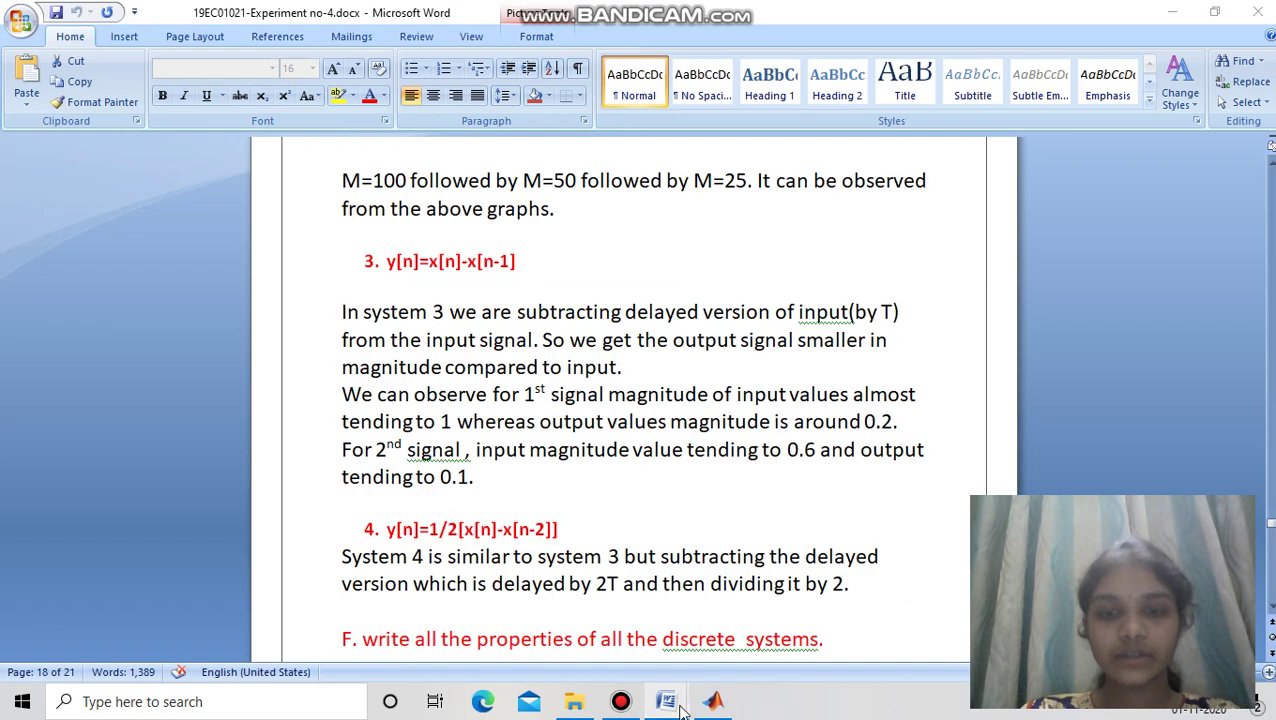
pyautogui.moveTo(665, 700)
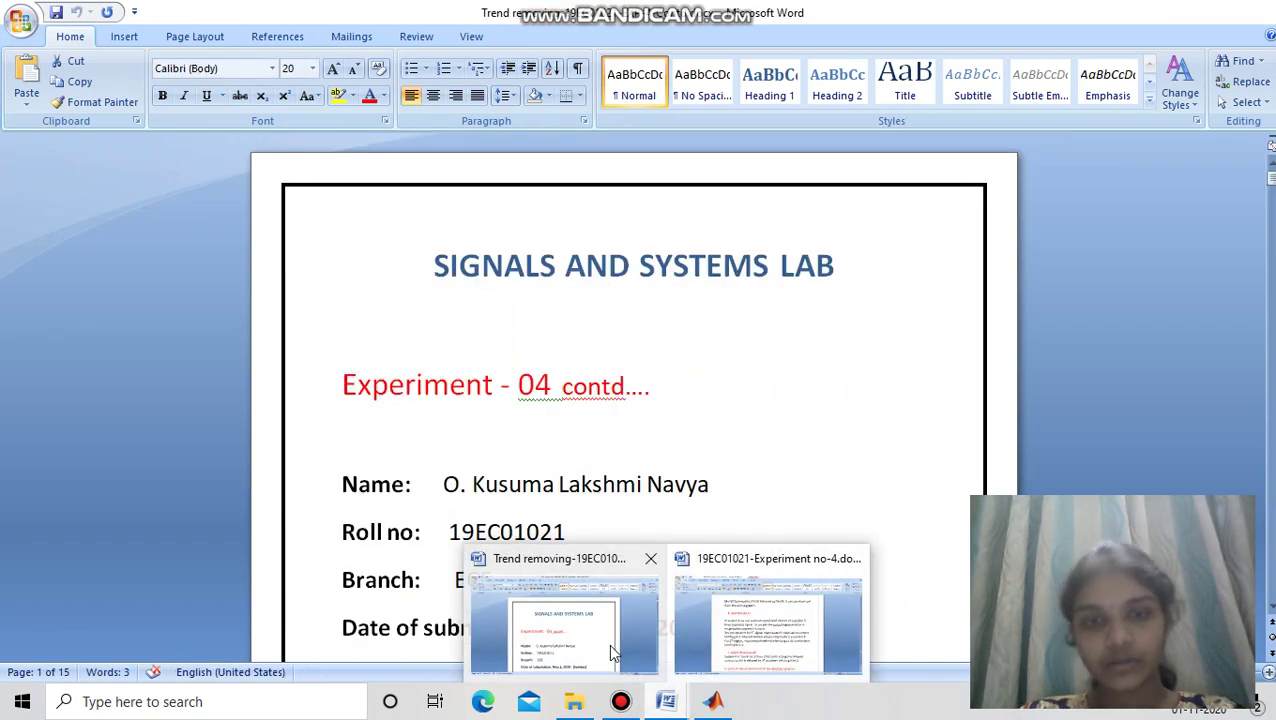
# Step: Switch to the trend-removal report and highlight the moving-average equation Y[n] = 1/M
pyautogui.click(608, 643)
pyautogui.moveTo(1271, 180); pyautogui.dragTo(1271, 185)
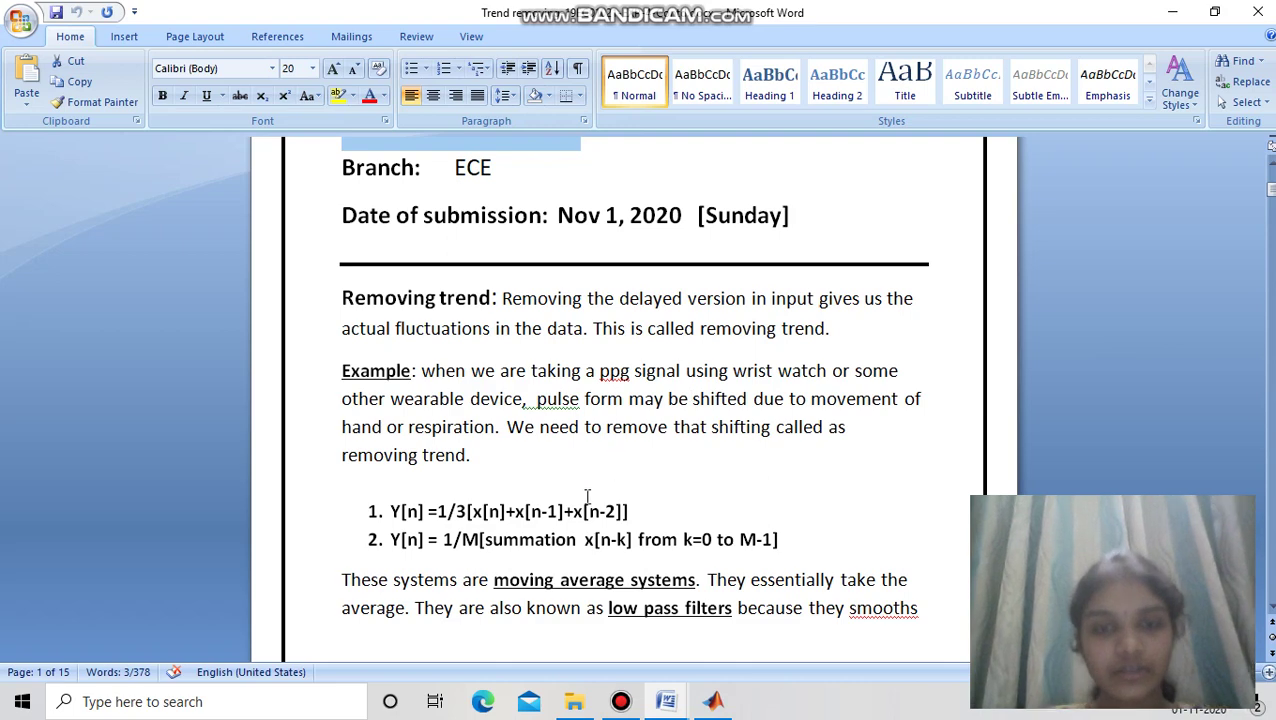
pyautogui.moveTo(391, 545); pyautogui.dragTo(800, 557)
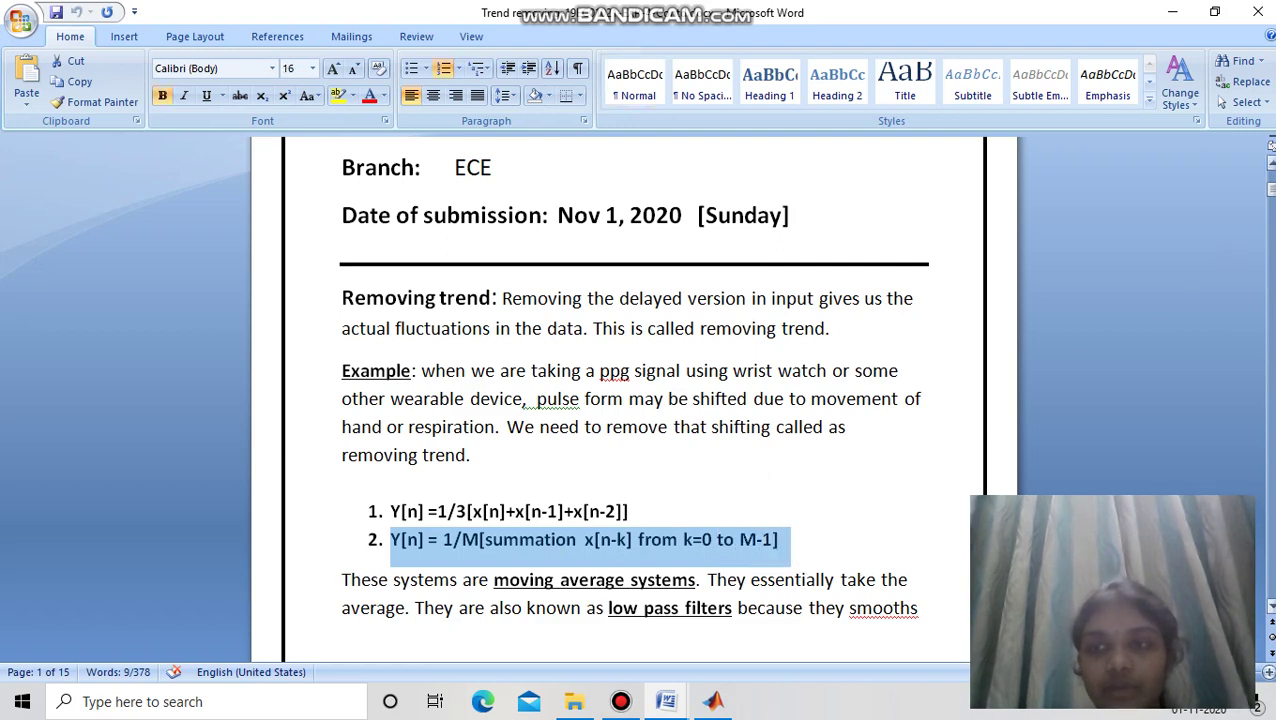
pyautogui.moveTo(1269, 188); pyautogui.dragTo(1269, 206)
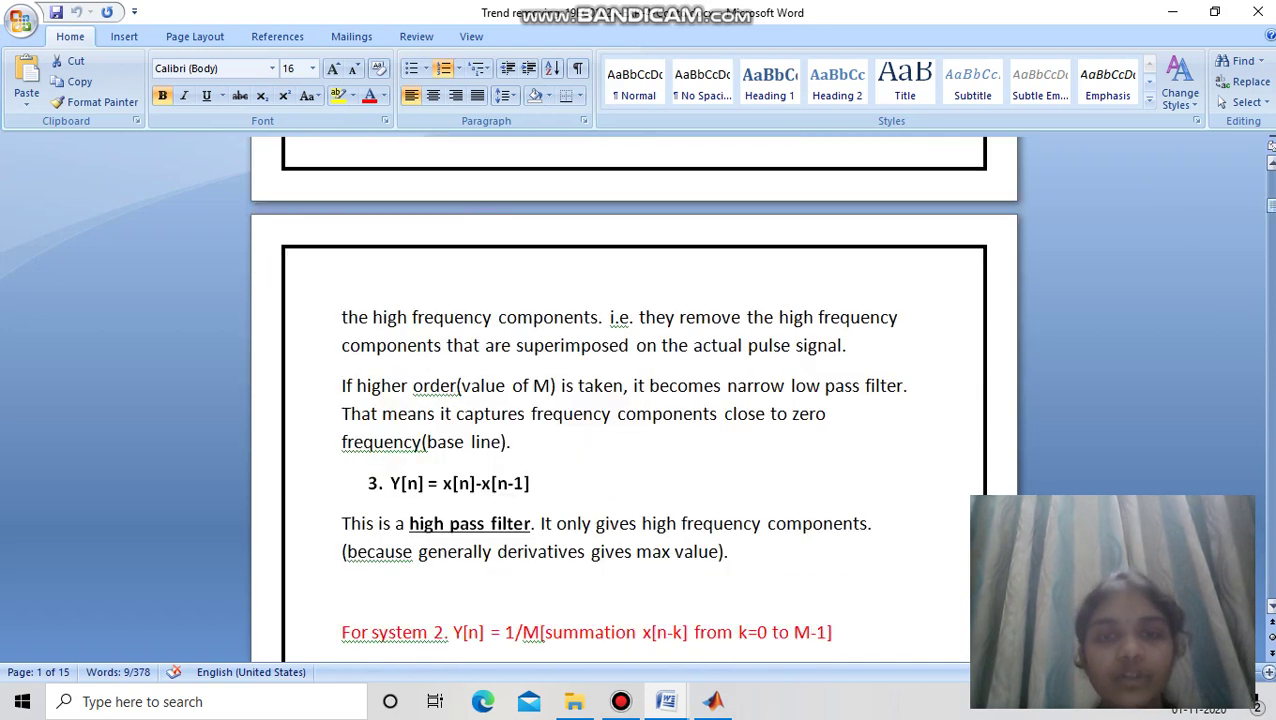
# Step: Highlight the text on superimposed high-frequency components, then scroll to the Matlab code box
pyautogui.moveTo(781, 318); pyautogui.dragTo(518, 373)
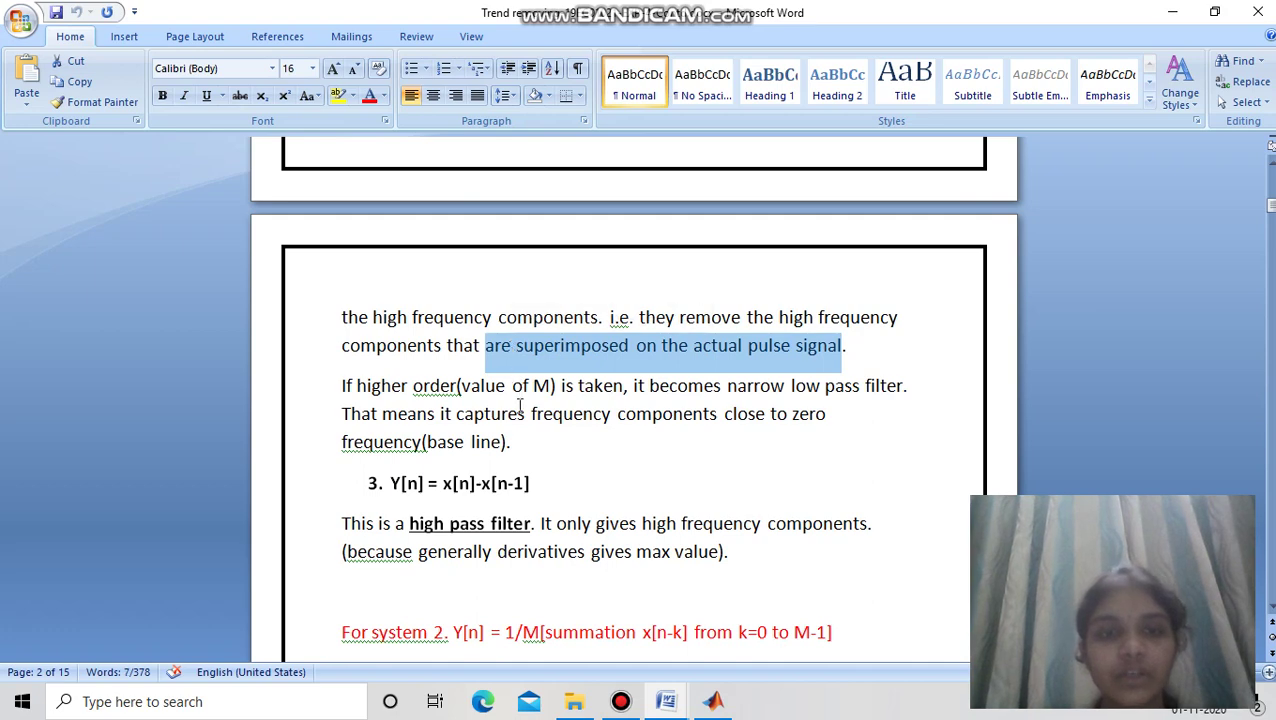
pyautogui.click(519, 412)
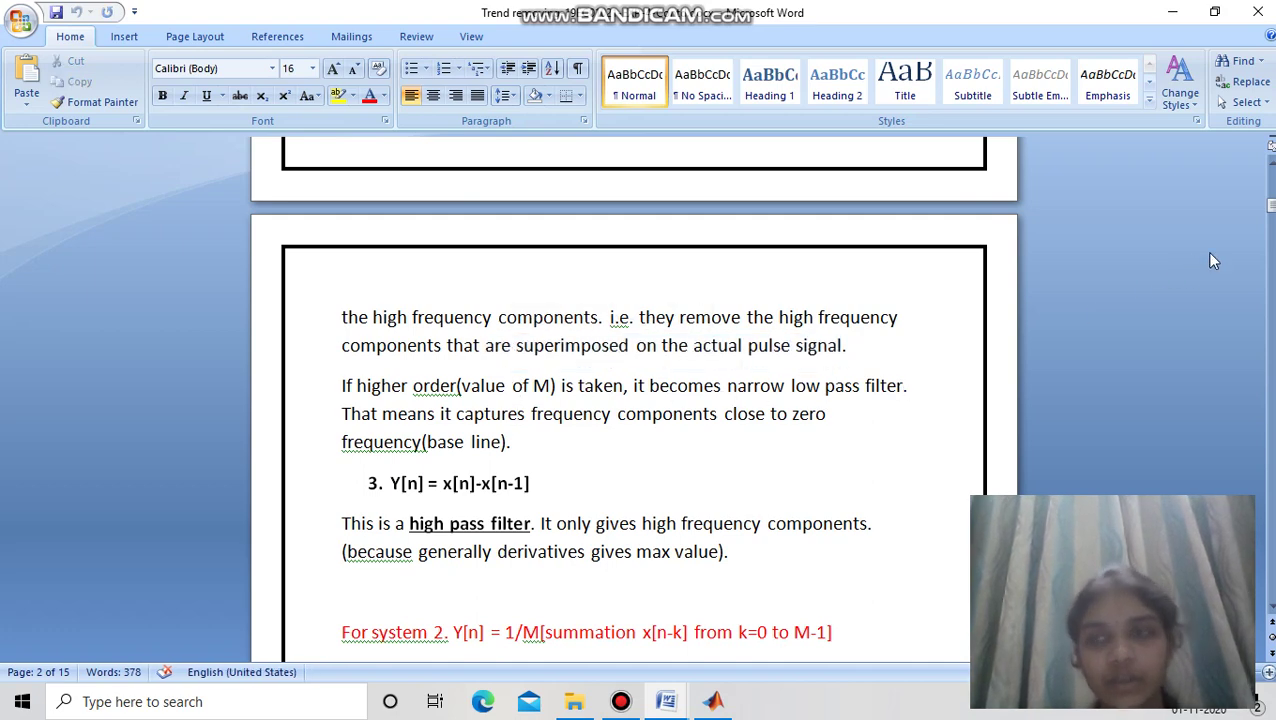
pyautogui.moveTo(1272, 213); pyautogui.dragTo(1272, 239)
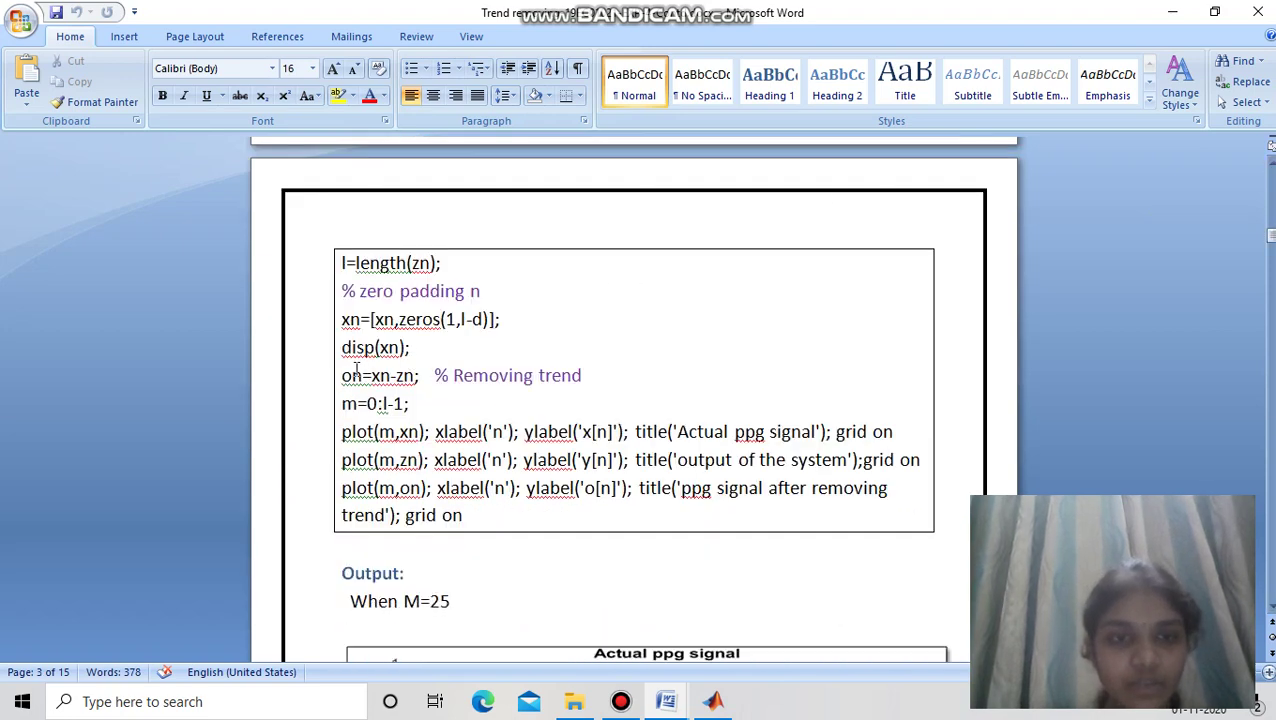
# Step: Highlight on=xn-zn; and scroll to page 6's system output and trend-removed PPG plots
pyautogui.moveTo(341, 375); pyautogui.dragTo(421, 376)
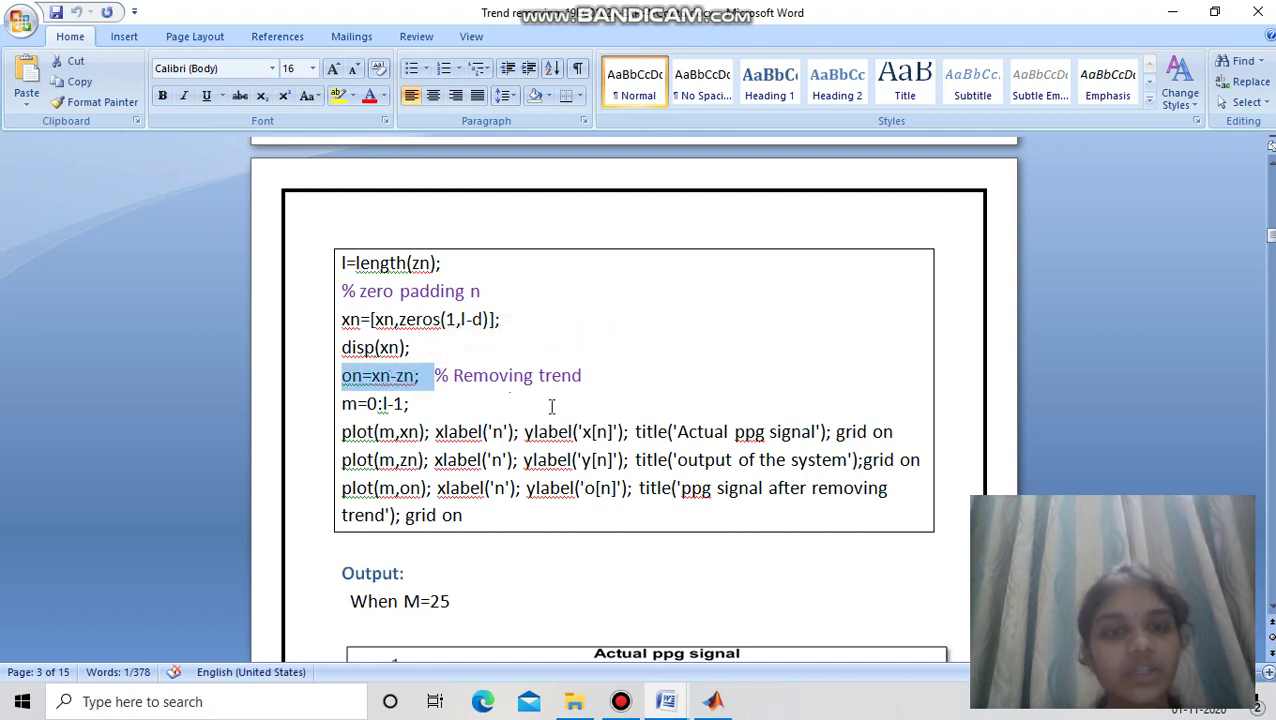
pyautogui.moveTo(1272, 240); pyautogui.dragTo(1271, 325)
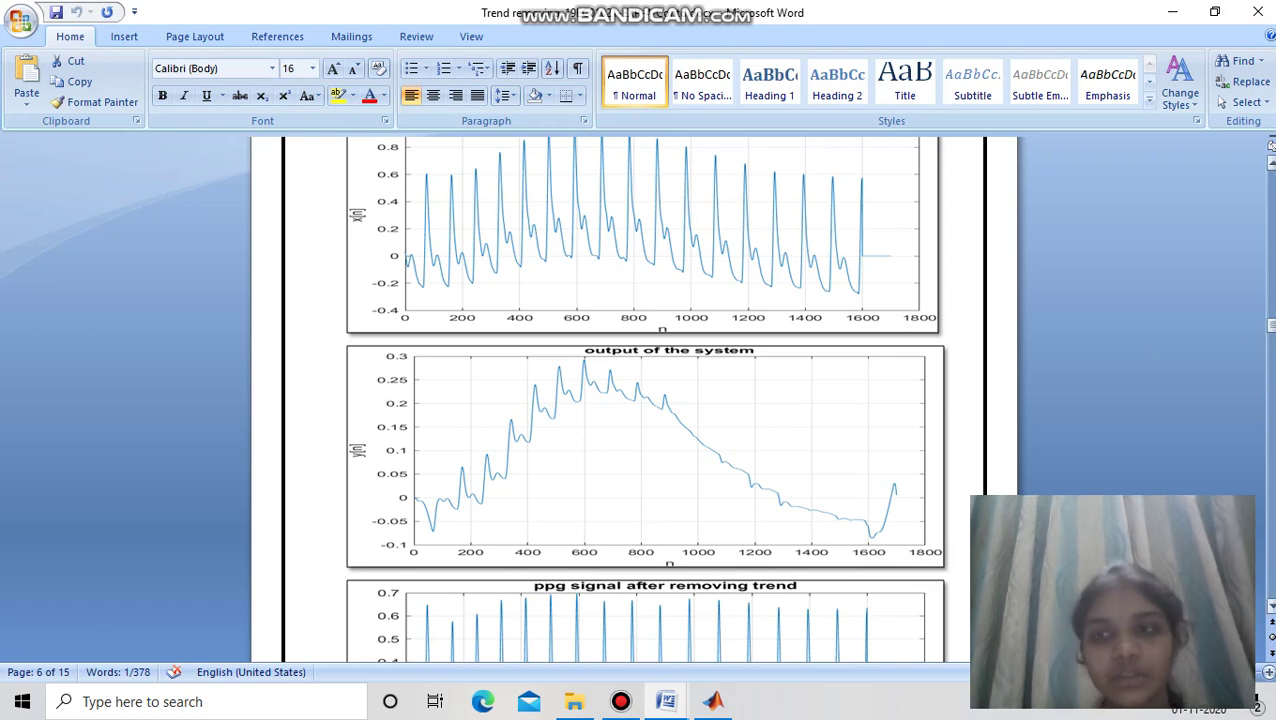
# Step: Scroll through the remaining graphs to page 15's M=100 plots for the 3rd signal
pyautogui.moveTo(1269, 324); pyautogui.dragTo(1269, 335)
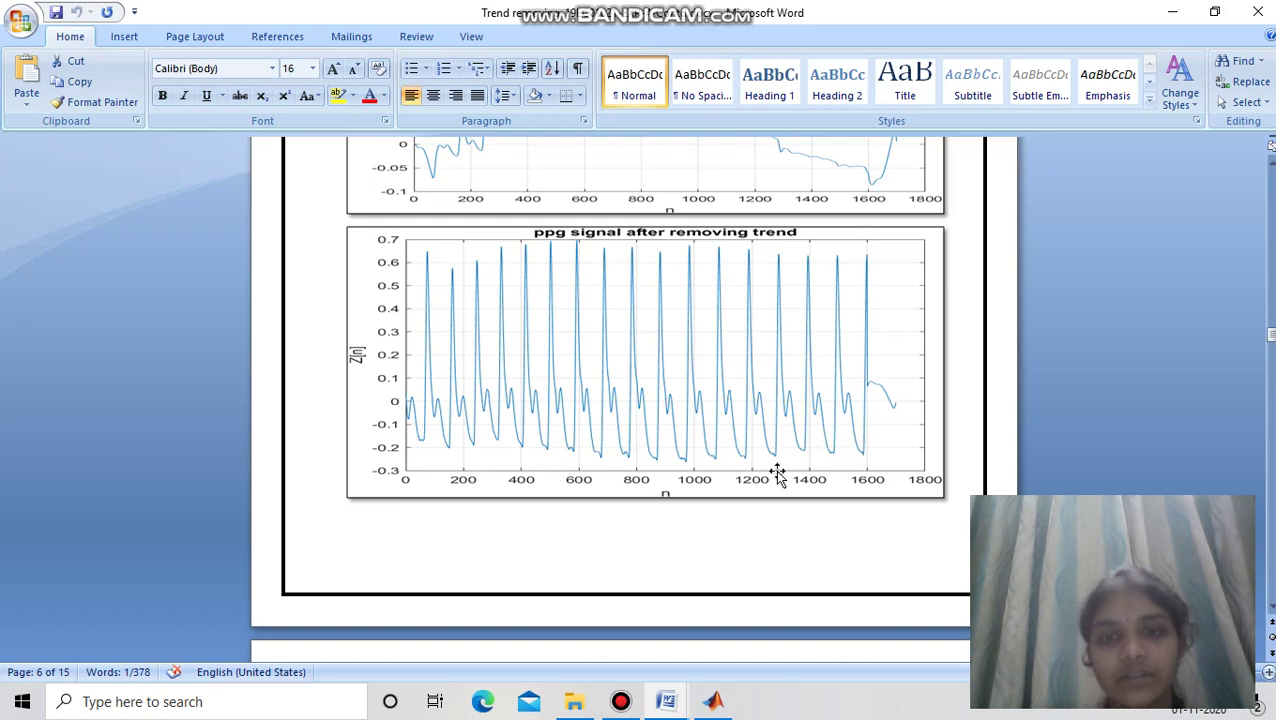
pyautogui.moveTo(1269, 335); pyautogui.dragTo(1269, 327)
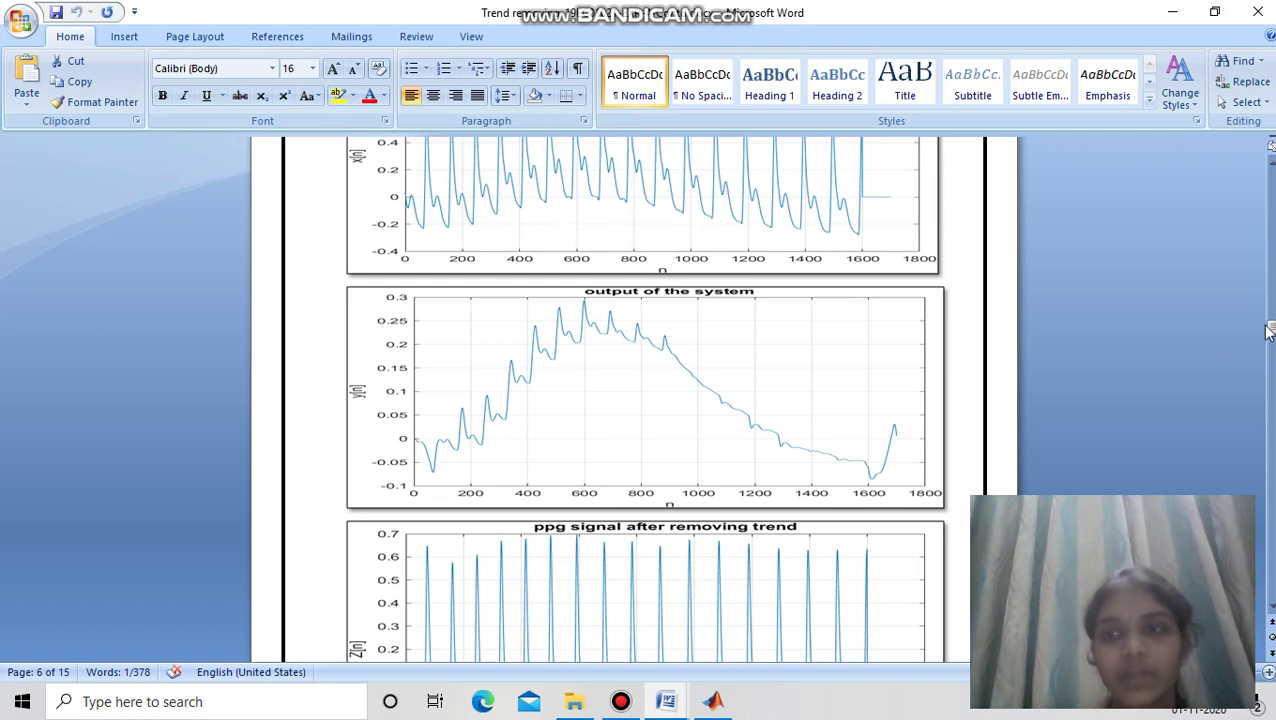
pyautogui.moveTo(1270, 327); pyautogui.dragTo(1272, 420)
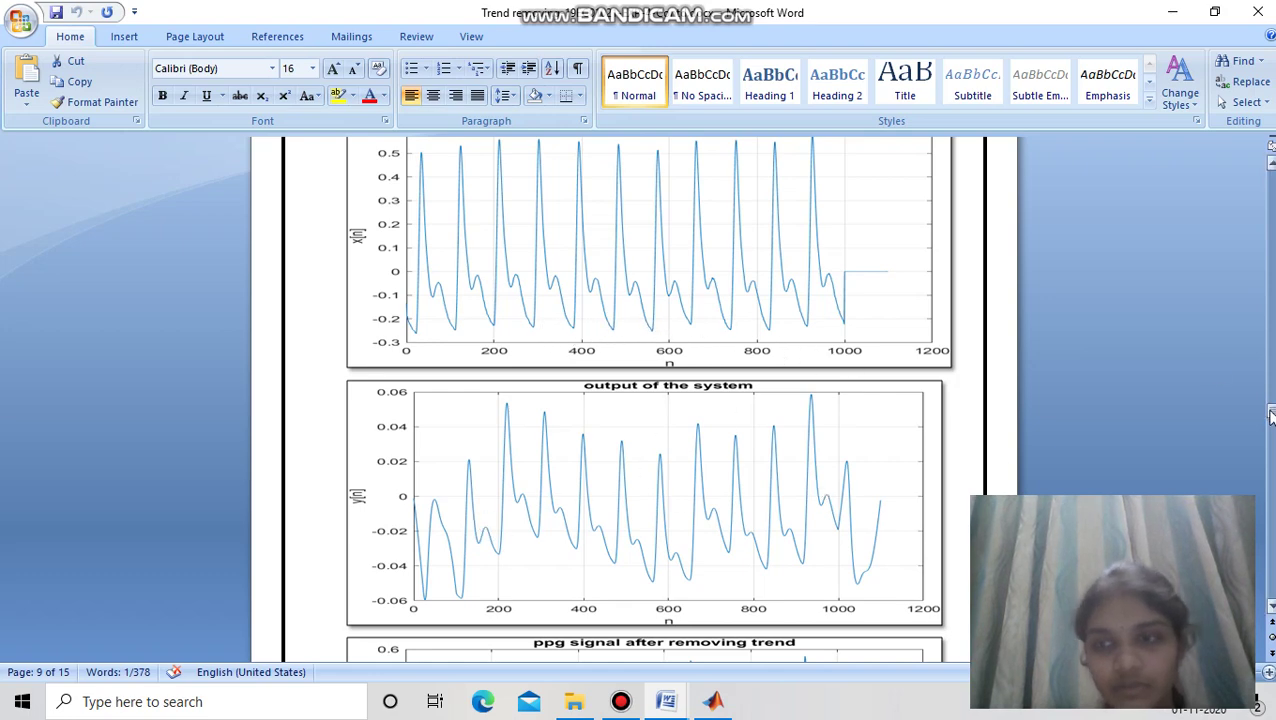
pyautogui.moveTo(1272, 415); pyautogui.dragTo(1272, 431)
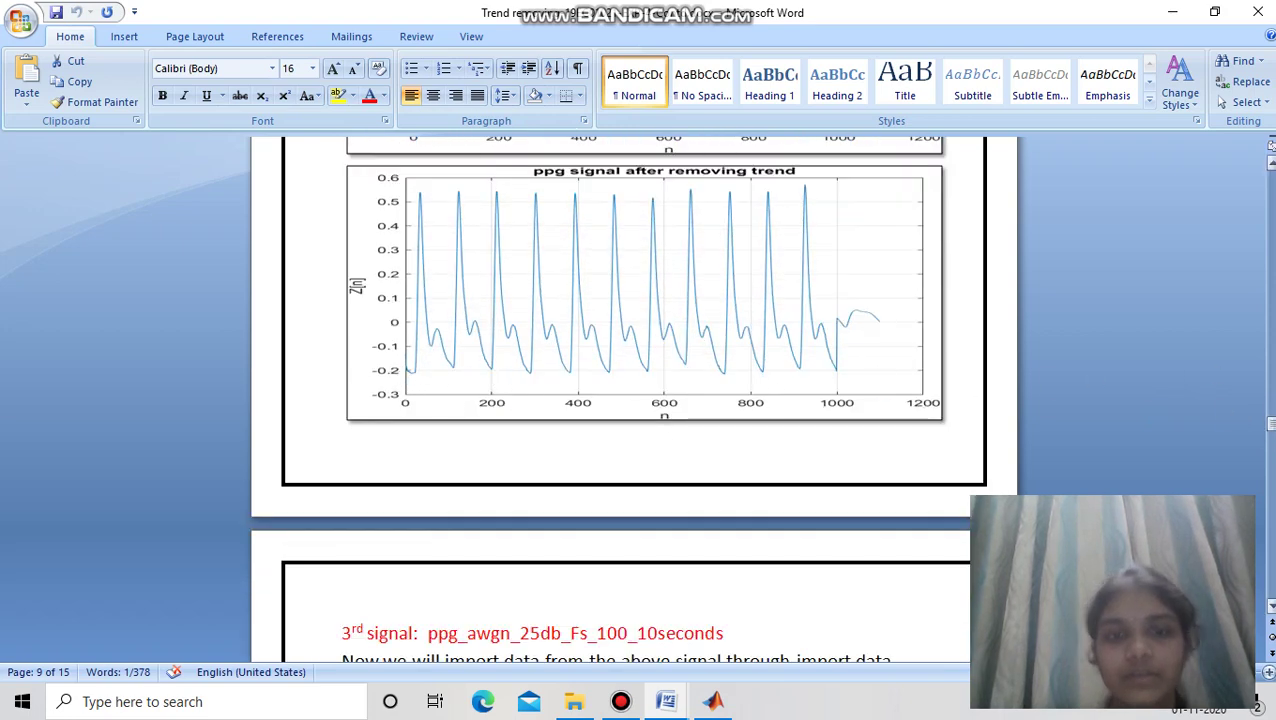
pyautogui.moveTo(1271, 424); pyautogui.dragTo(1272, 586)
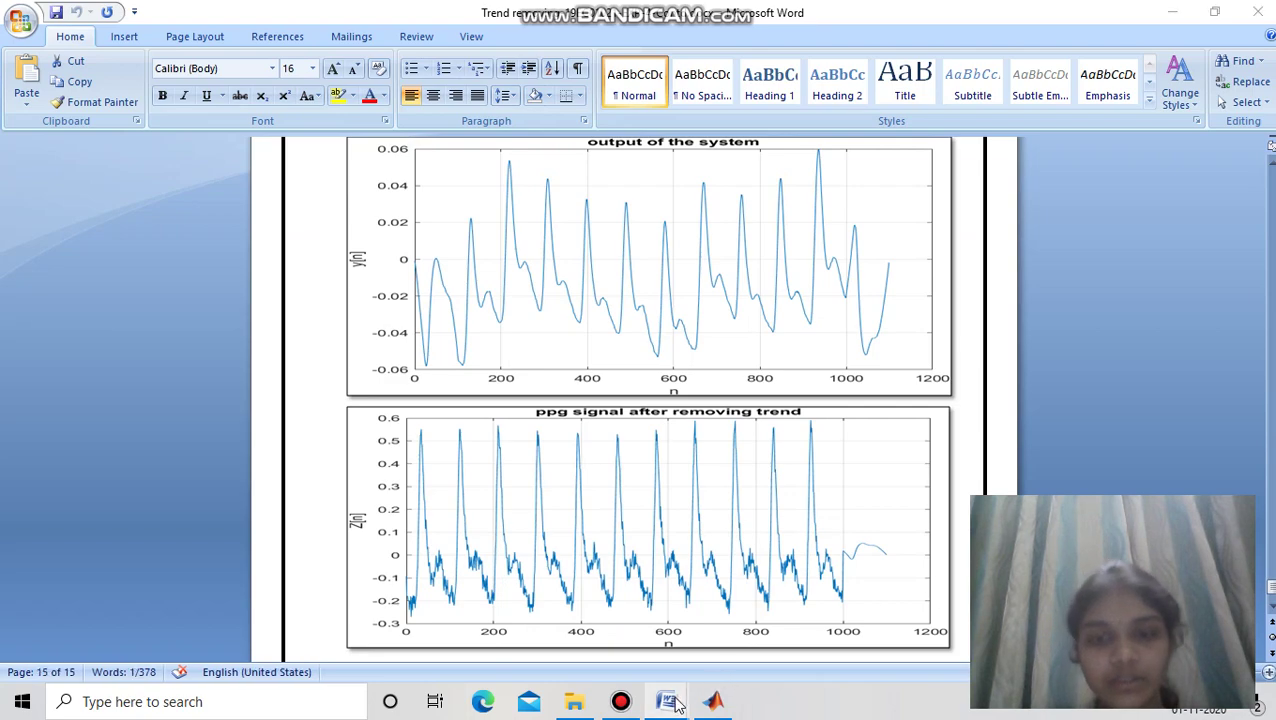
# Step: In the Experiment no-4 report's section F, highlight system 1's equation and linearity explanation
pyautogui.moveTo(666, 700)
pyautogui.click(772, 628)
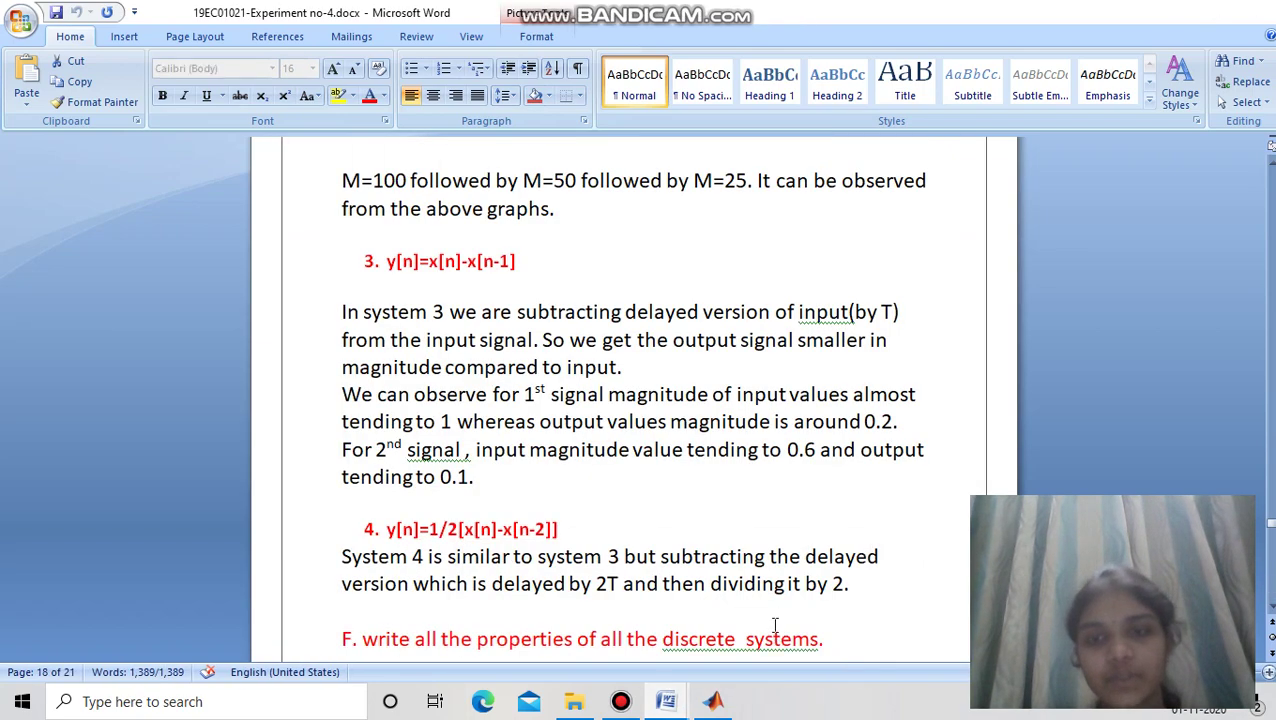
pyautogui.moveTo(1271, 529)
pyautogui.mouseDown()
pyautogui.moveTo(1271, 541)
pyautogui.moveTo(1270, 528)
pyautogui.mouseUp()
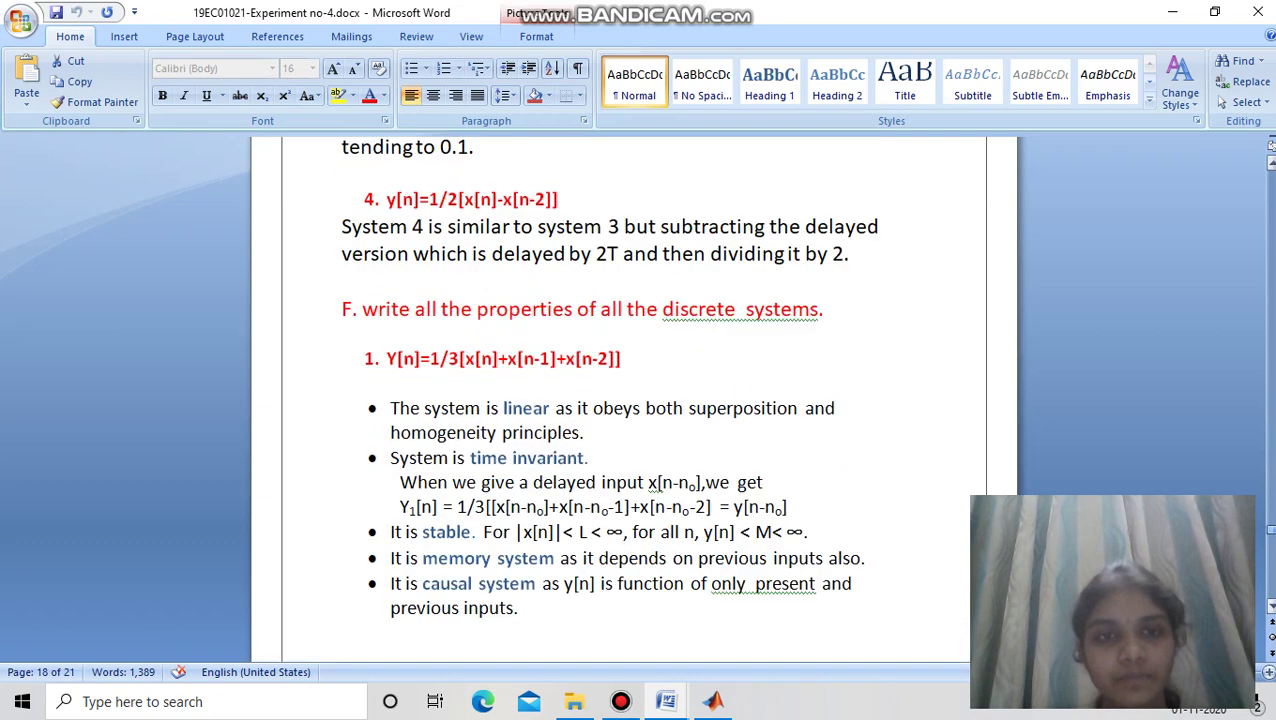
pyautogui.moveTo(588, 365); pyautogui.dragTo(383, 363)
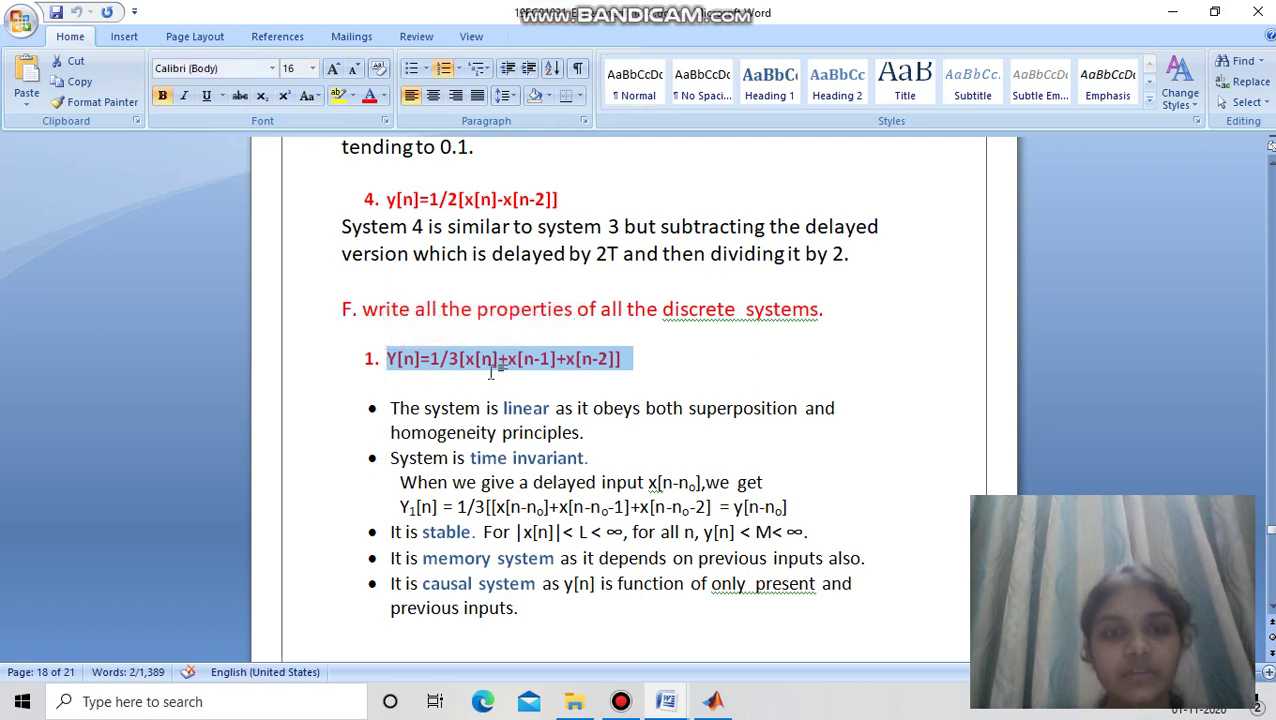
pyautogui.click(678, 372)
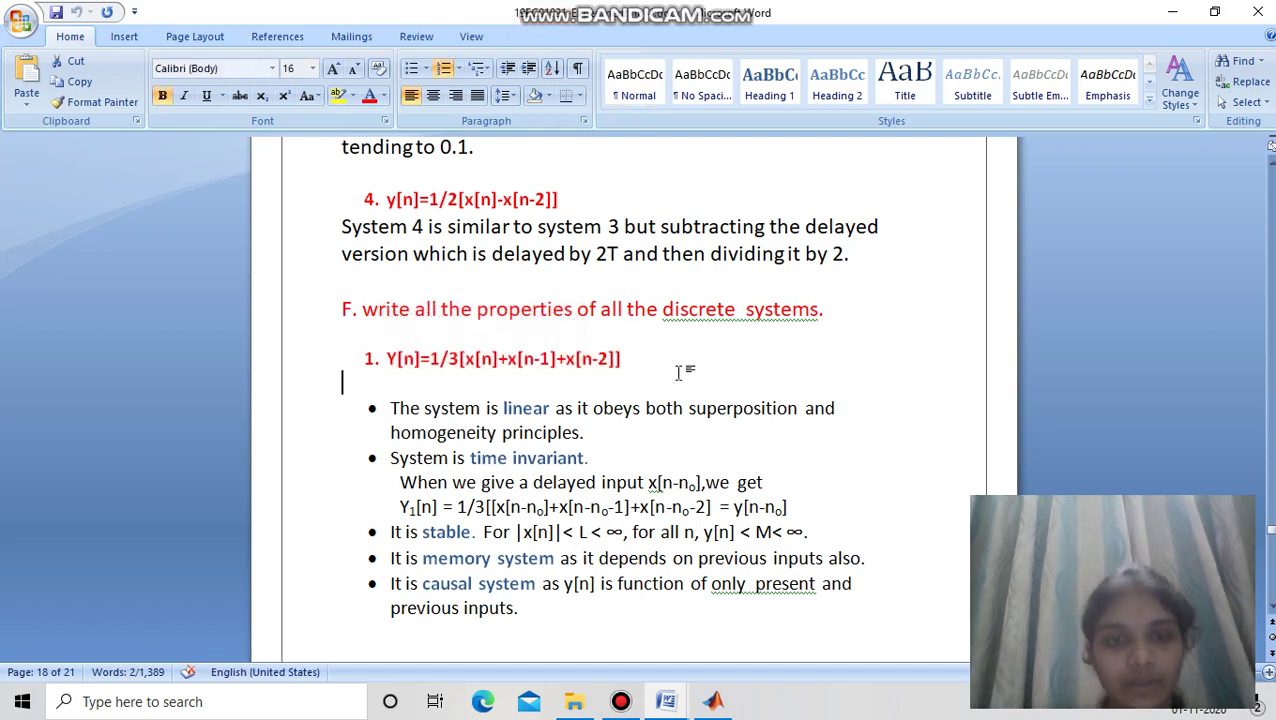
pyautogui.moveTo(545, 410); pyautogui.dragTo(487, 432)
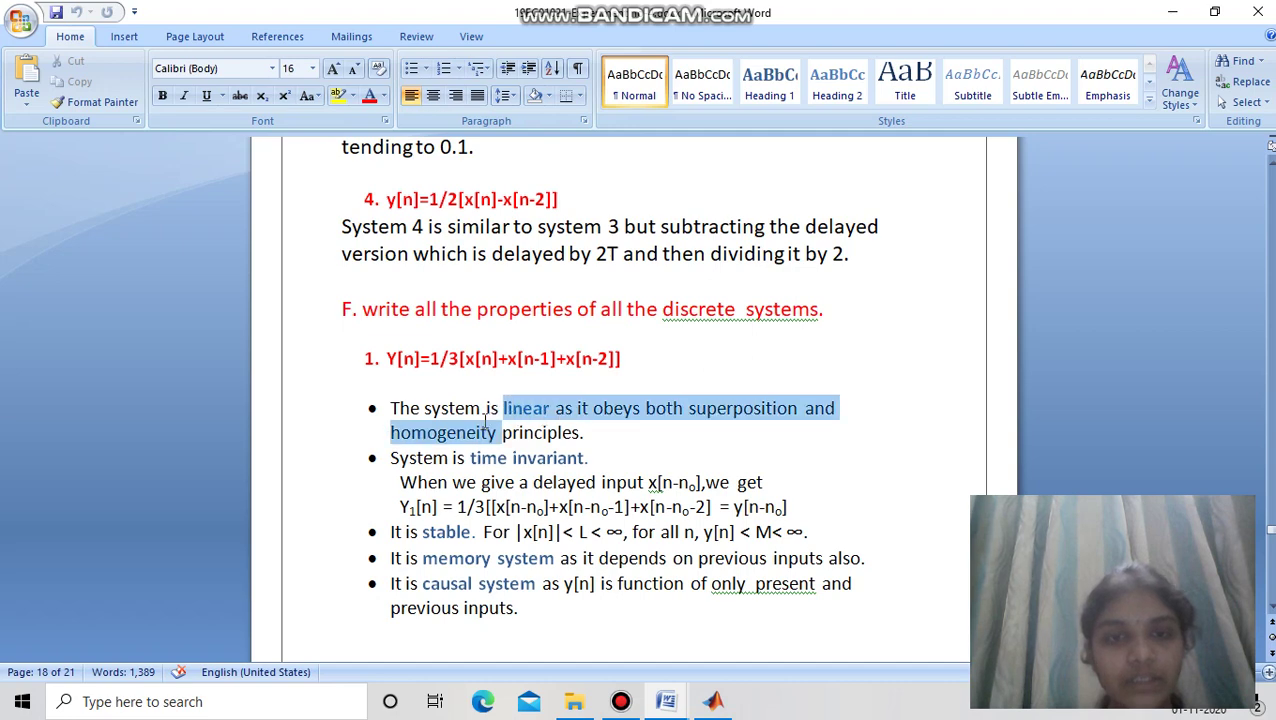
pyautogui.click(592, 457)
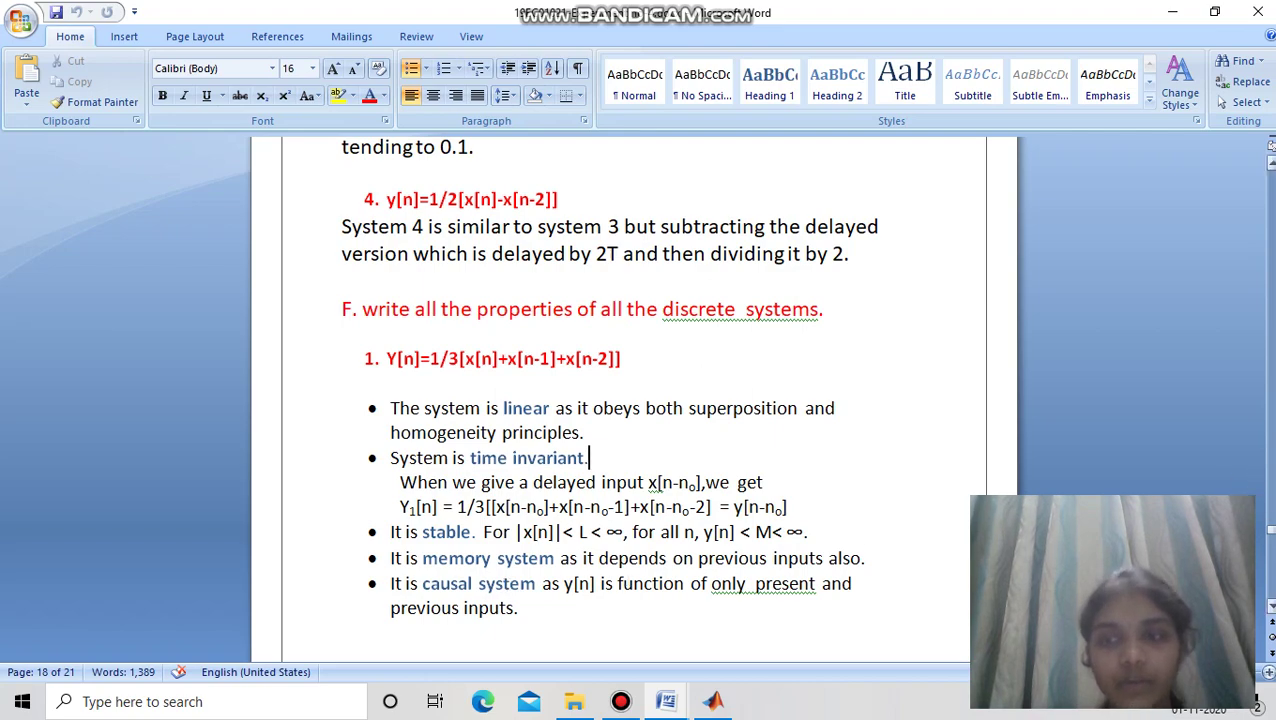
# Step: Scroll past the system 1 and 2 property lists down to the system 3 heading
pyautogui.scroll(6, 1272, 517)
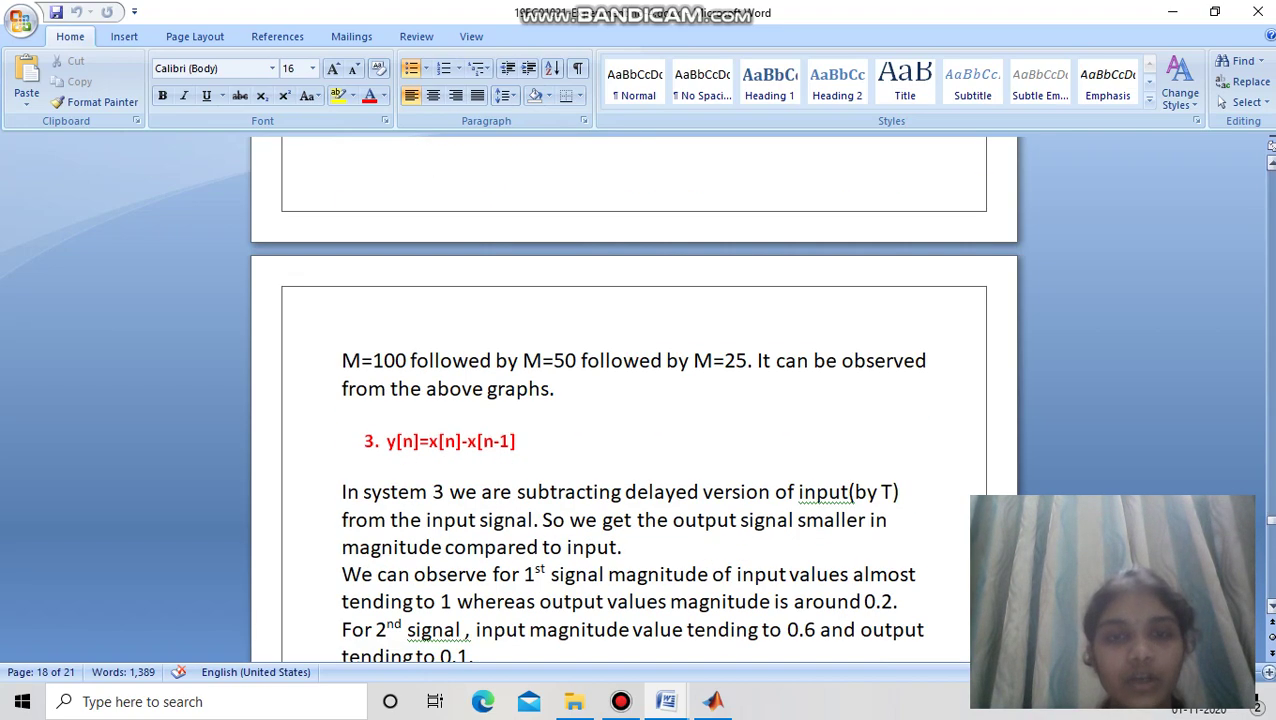
pyautogui.scroll(6, 1272, 517)
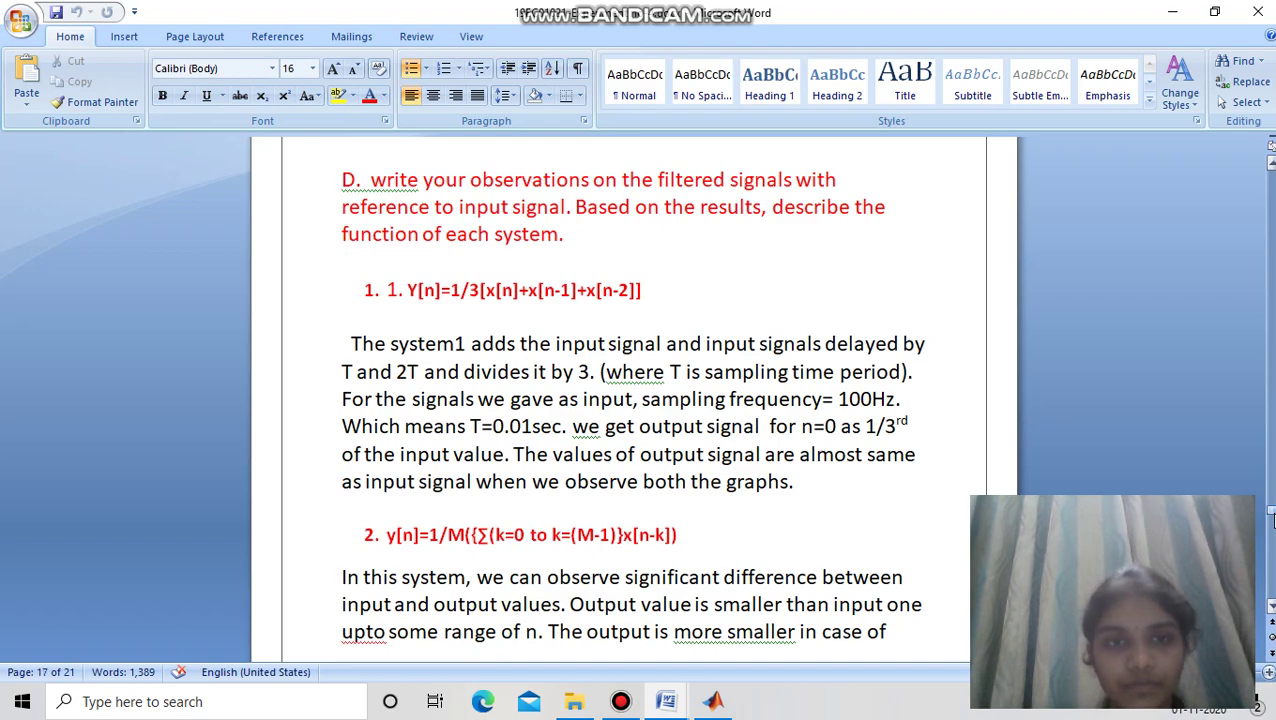
pyautogui.scroll(-12, 1270, 517)
pyautogui.scroll(-3, 634, 400)
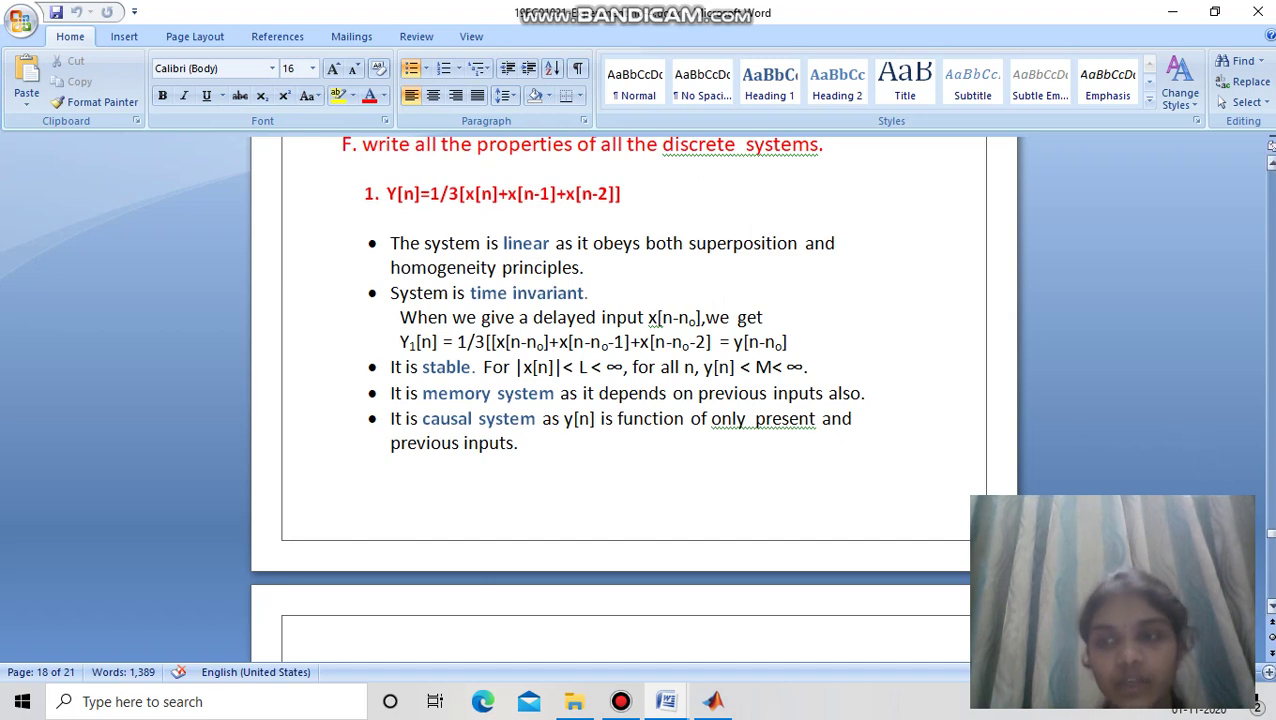
pyautogui.scroll(-6, 634, 400)
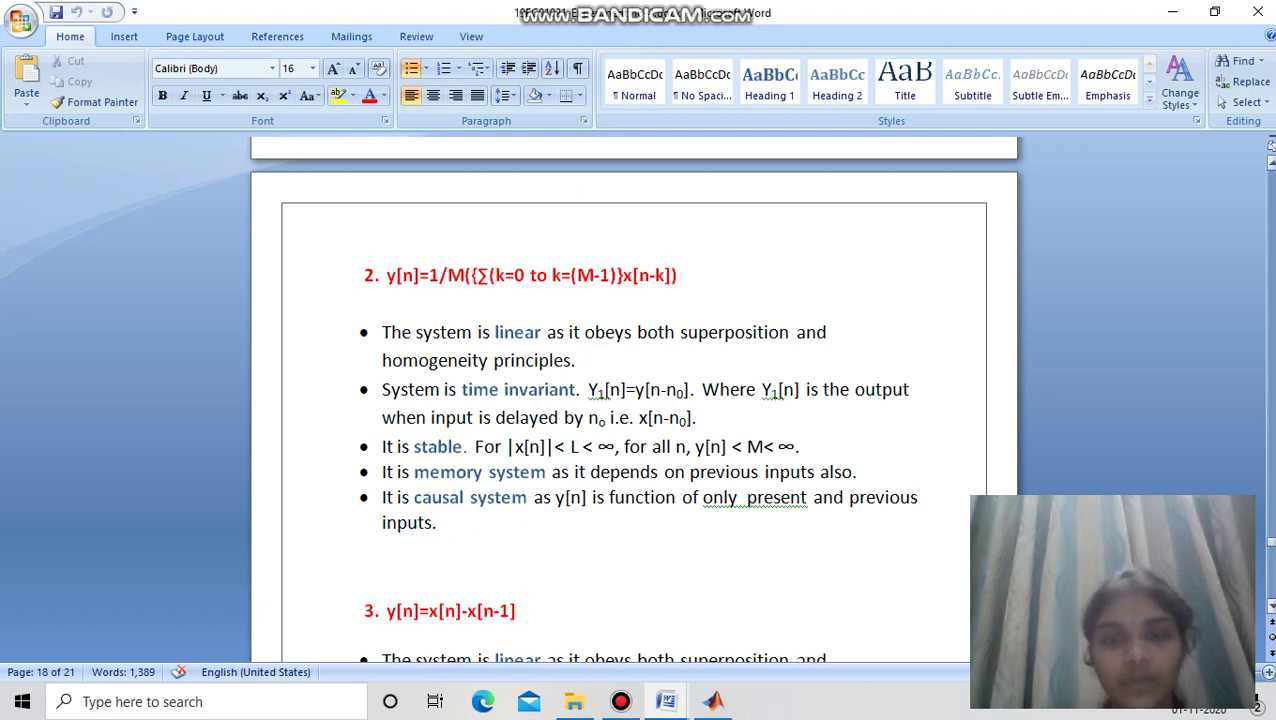
pyautogui.scroll(-8, 634, 400)
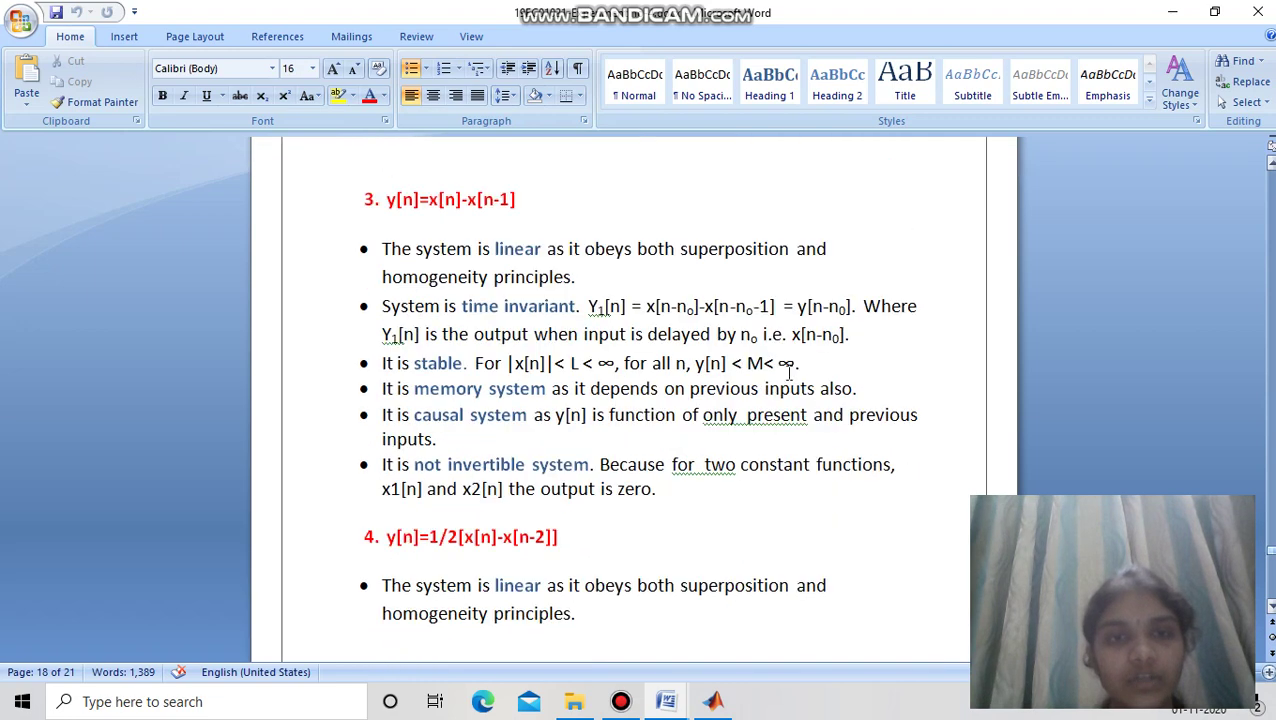